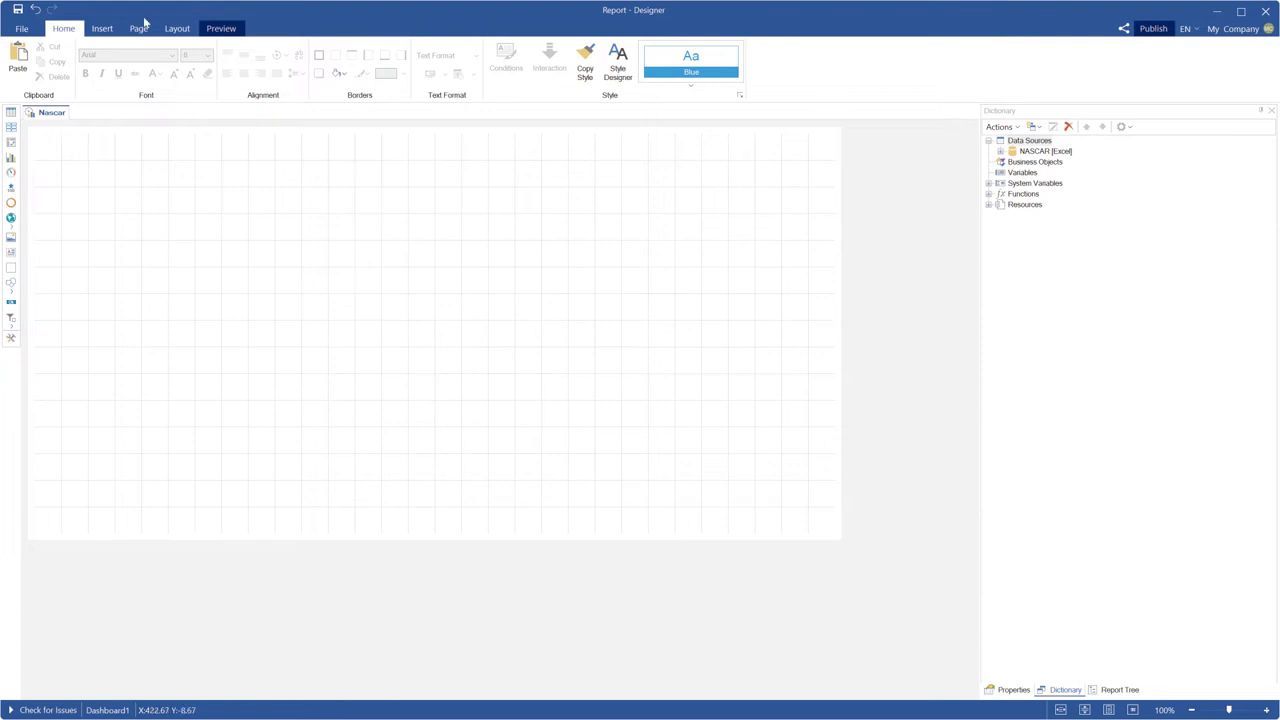
Step: Insert a chart about 1160 wide by 580 high on the empty Nascar dashboard and move its editor clear of the data dictionary
left_click(104, 28)
left_click(174, 64)
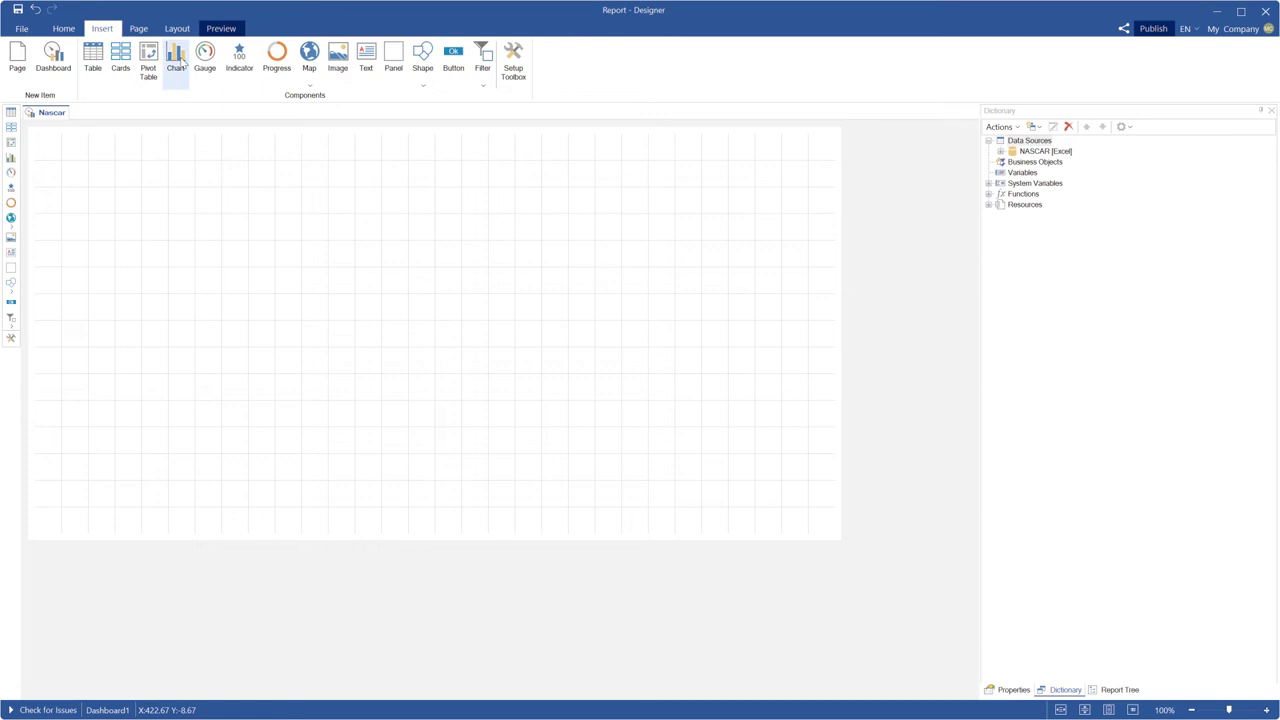
mouse_move(35, 132)
left_mouse_down()
mouse_move(446, 306)
mouse_move(806, 518)
left_mouse_up()
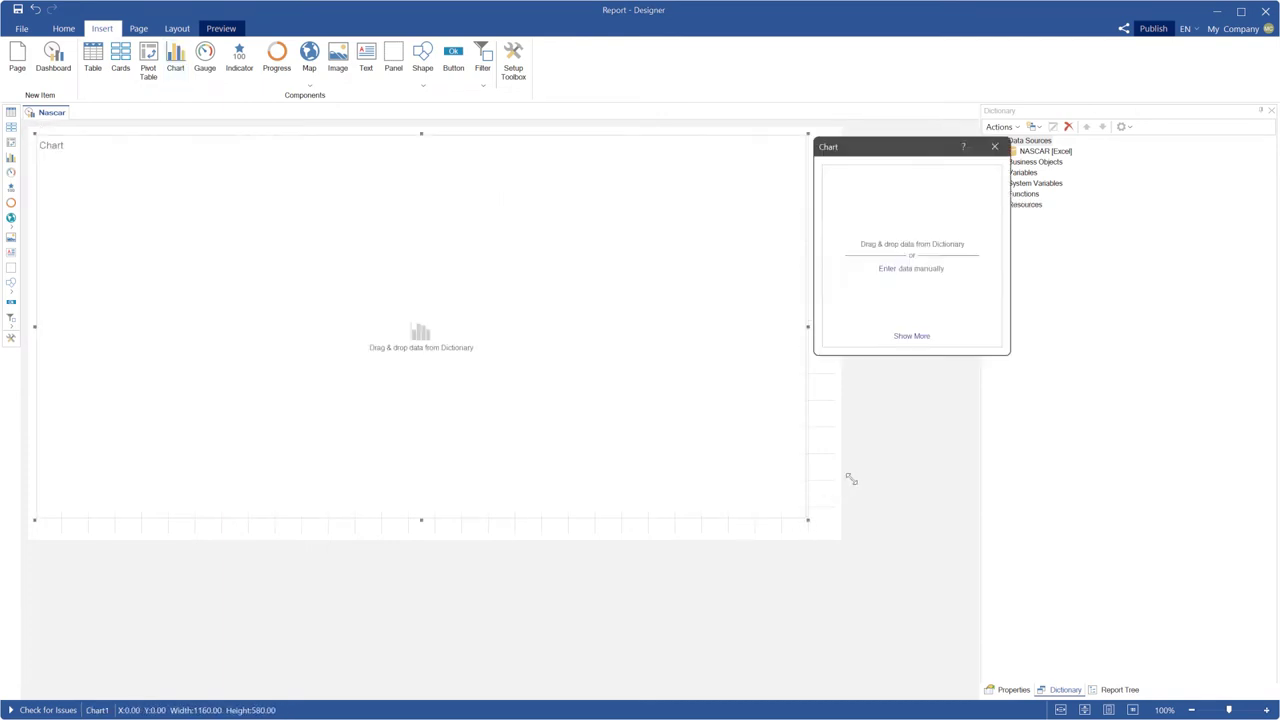
left_click_drag(940, 151, 863, 146)
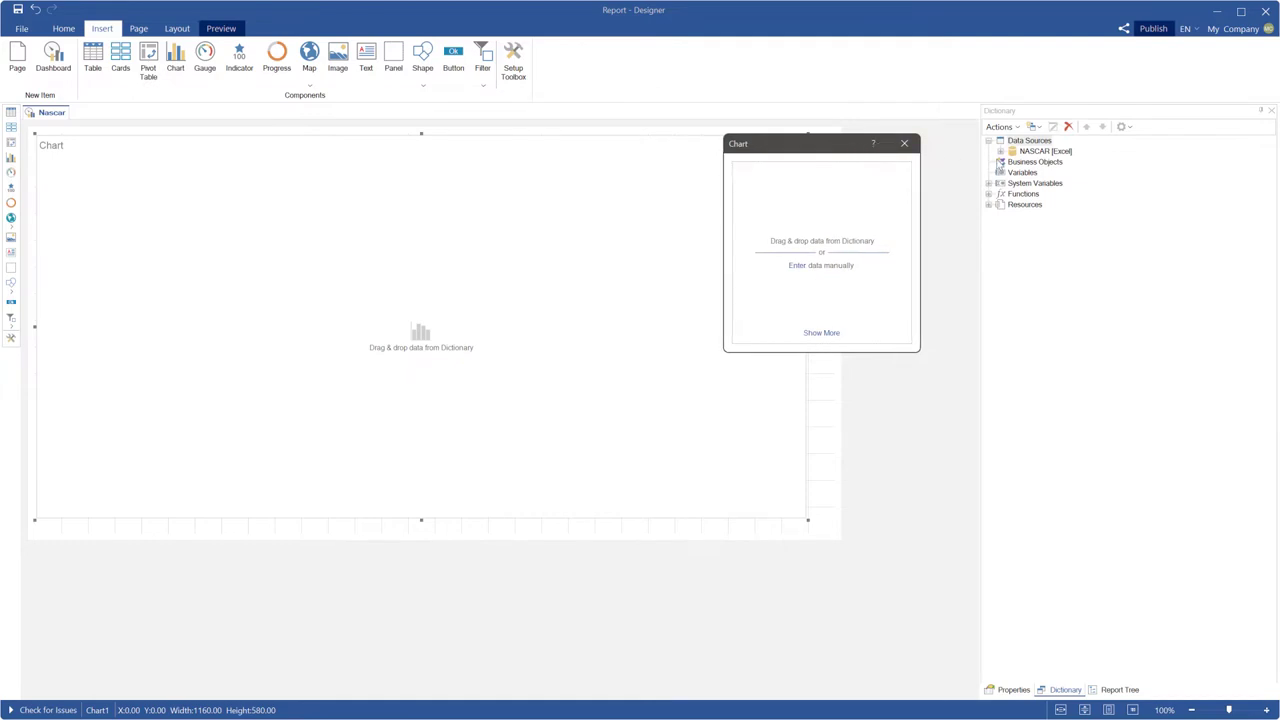
Step: Assign Miles Run as the chart's value and Date as its argument from the 2017 table, and enlarge the chart to 1200 by 600
left_click(1003, 151)
left_click(1012, 162)
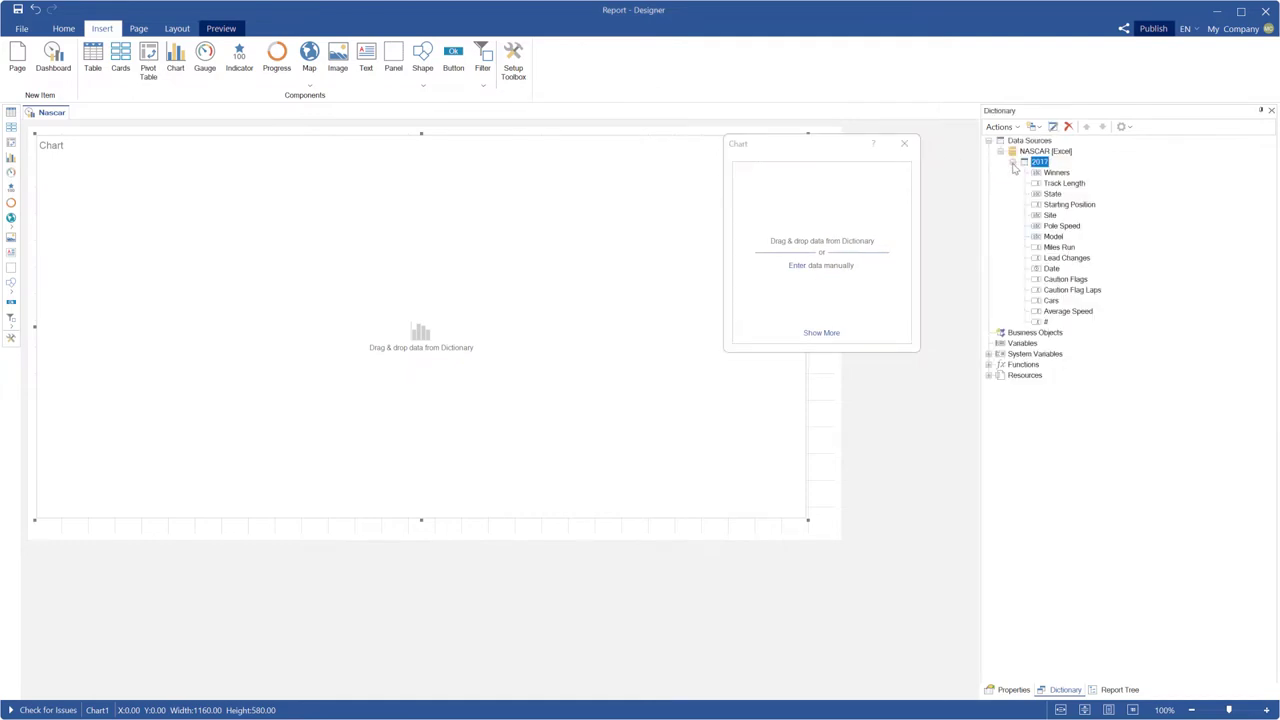
left_click_drag(1062, 250, 852, 238)
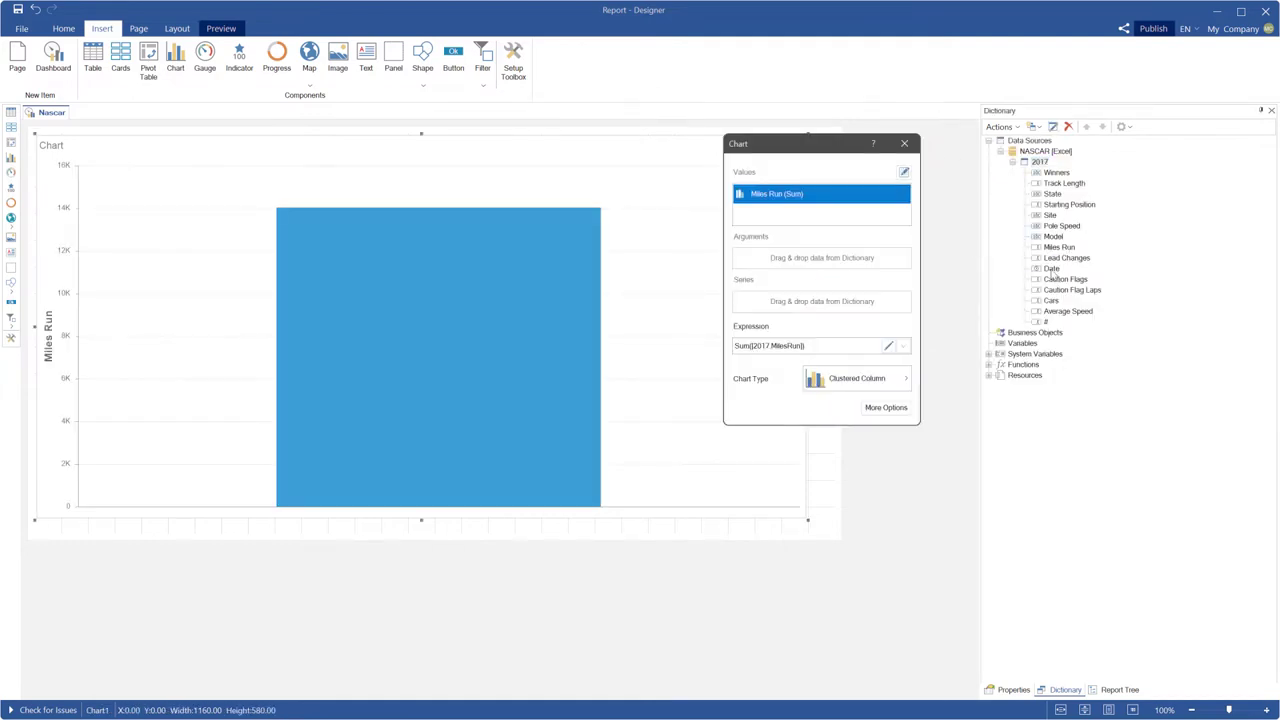
left_click_drag(1050, 272, 811, 262)
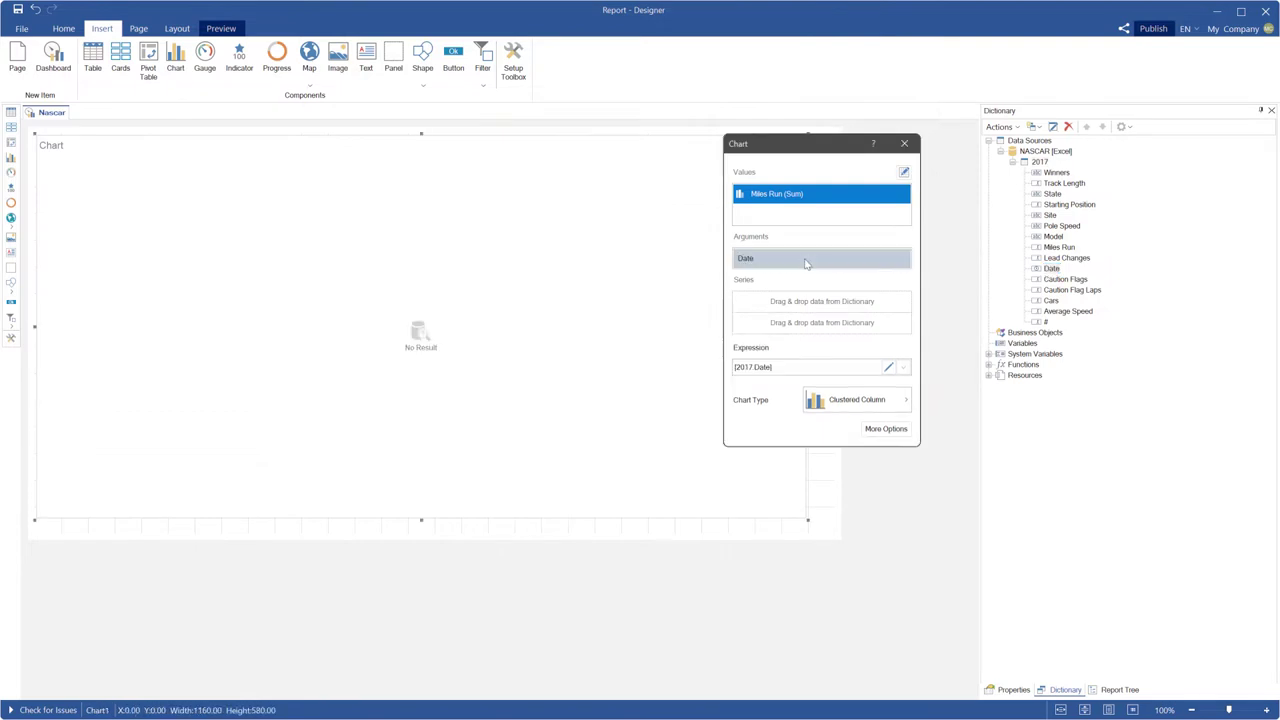
left_click(904, 143)
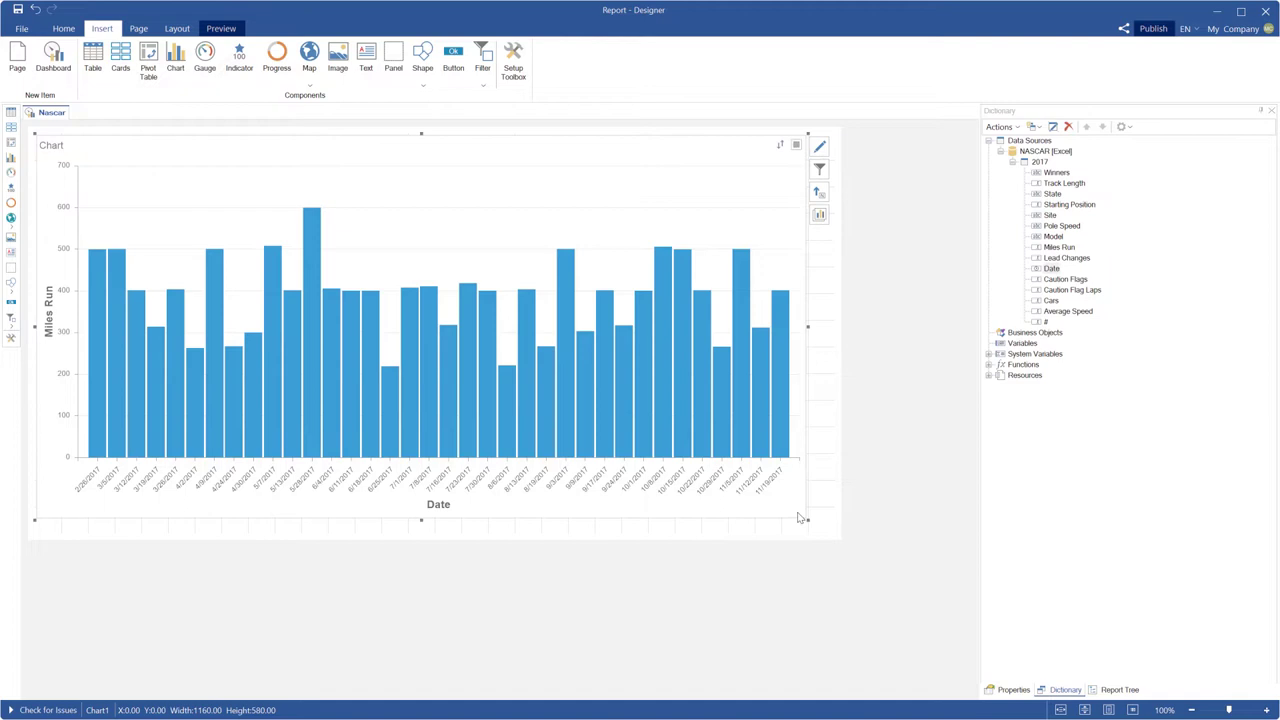
left_click_drag(809, 523, 829, 534)
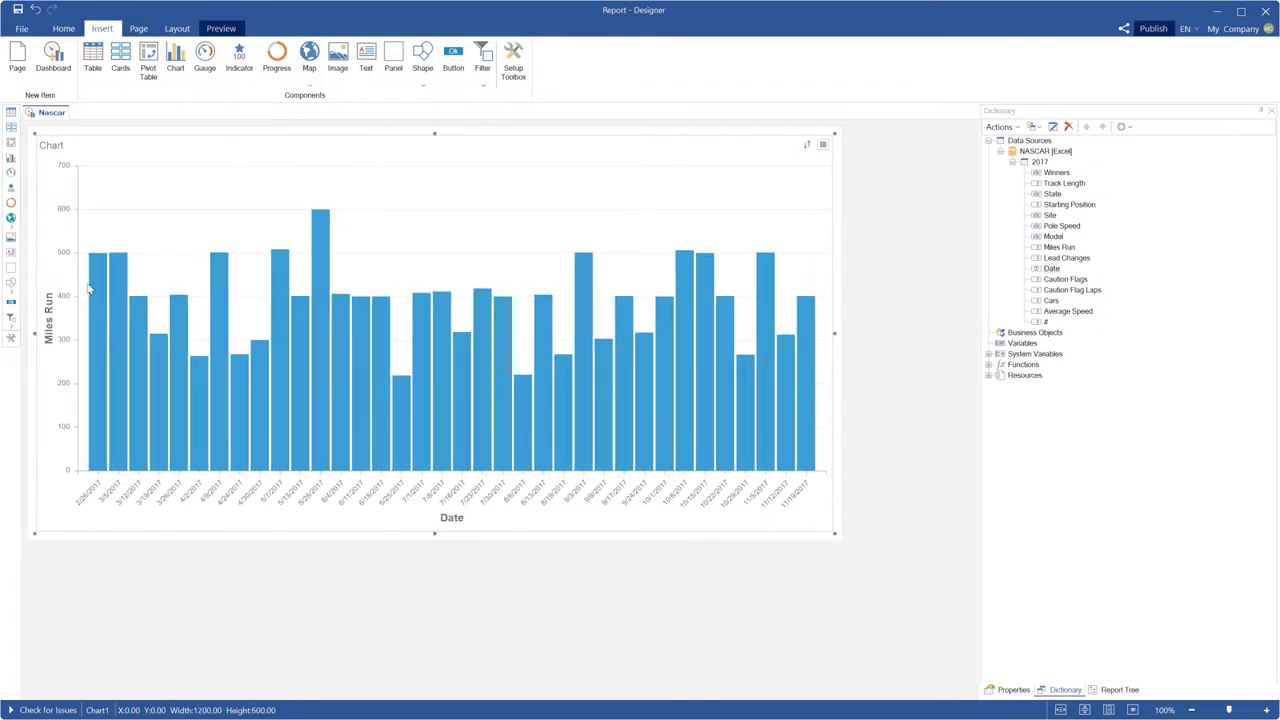
Step: Preview the Nascar dashboard and sort the chart by Date in descending order
left_click(221, 30)
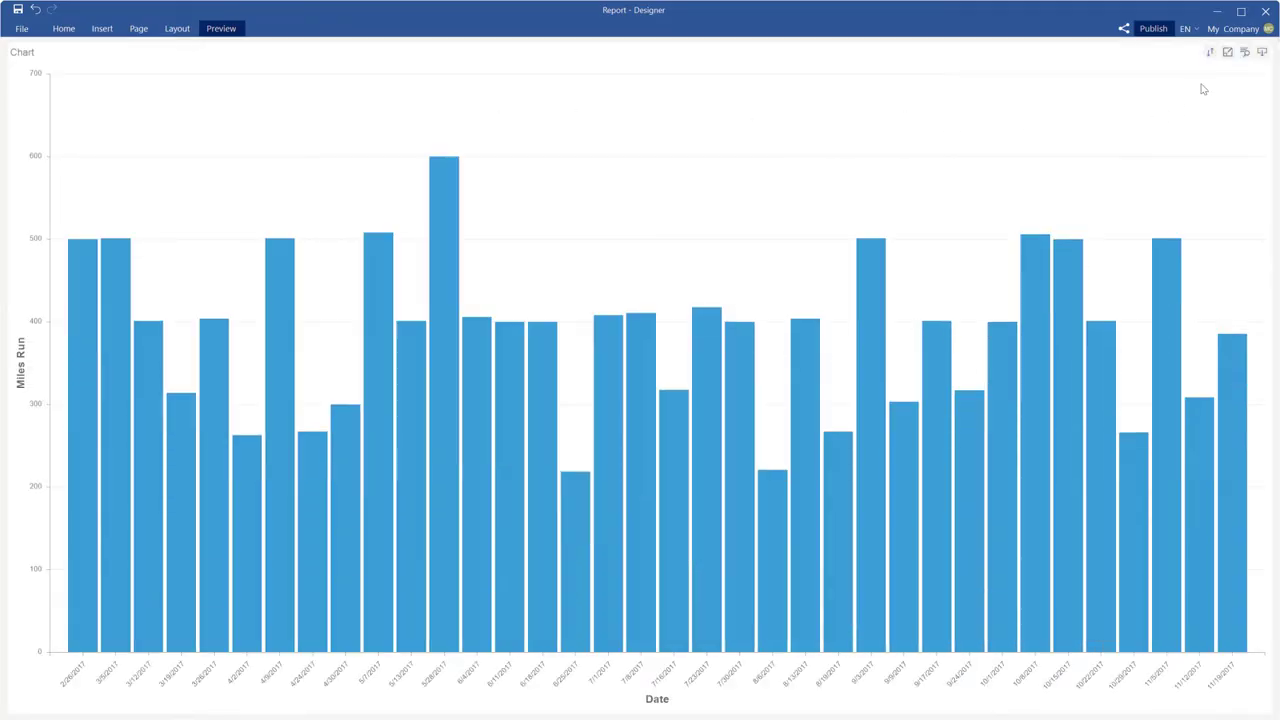
left_click(1209, 55)
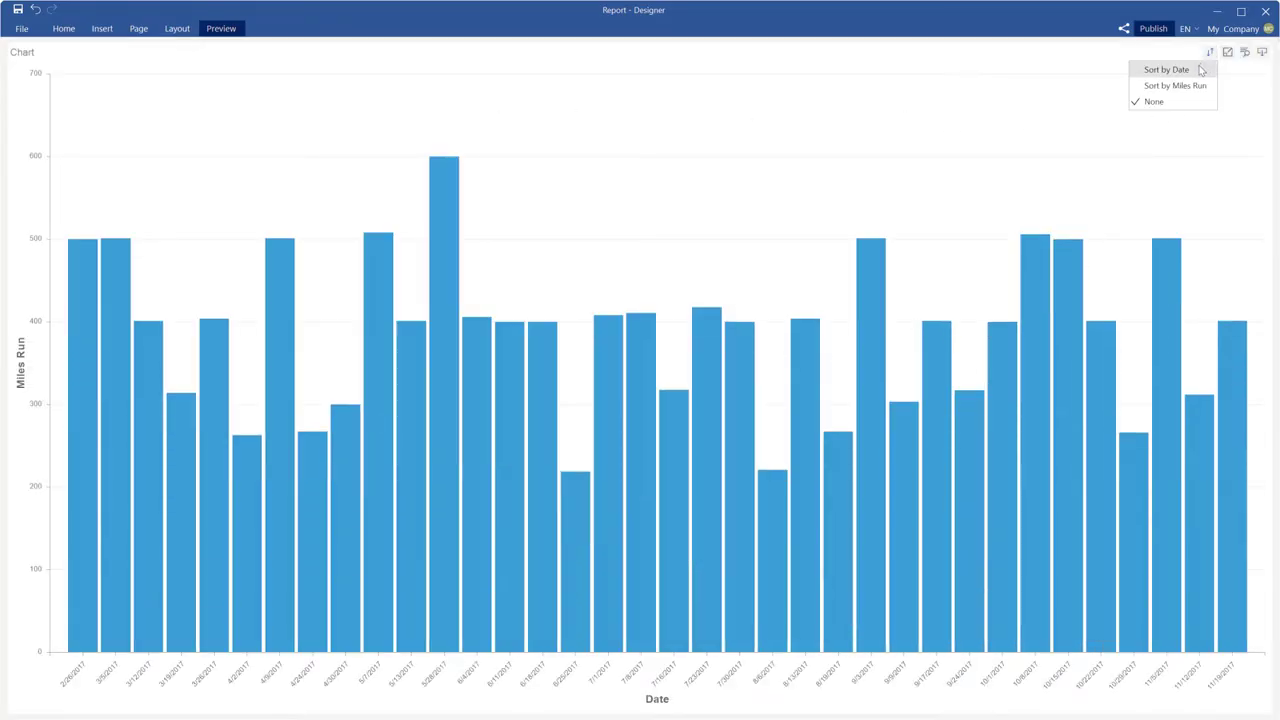
left_click(1201, 70)
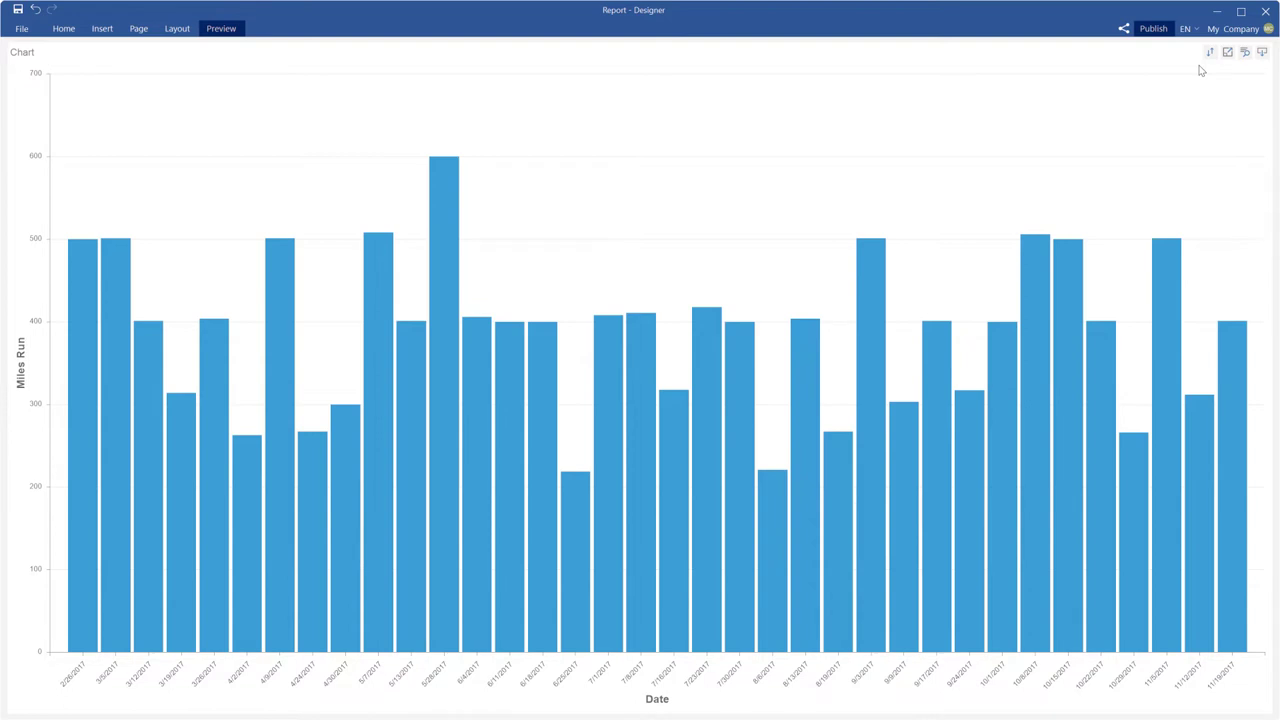
left_click(1209, 52)
left_click(1172, 143)
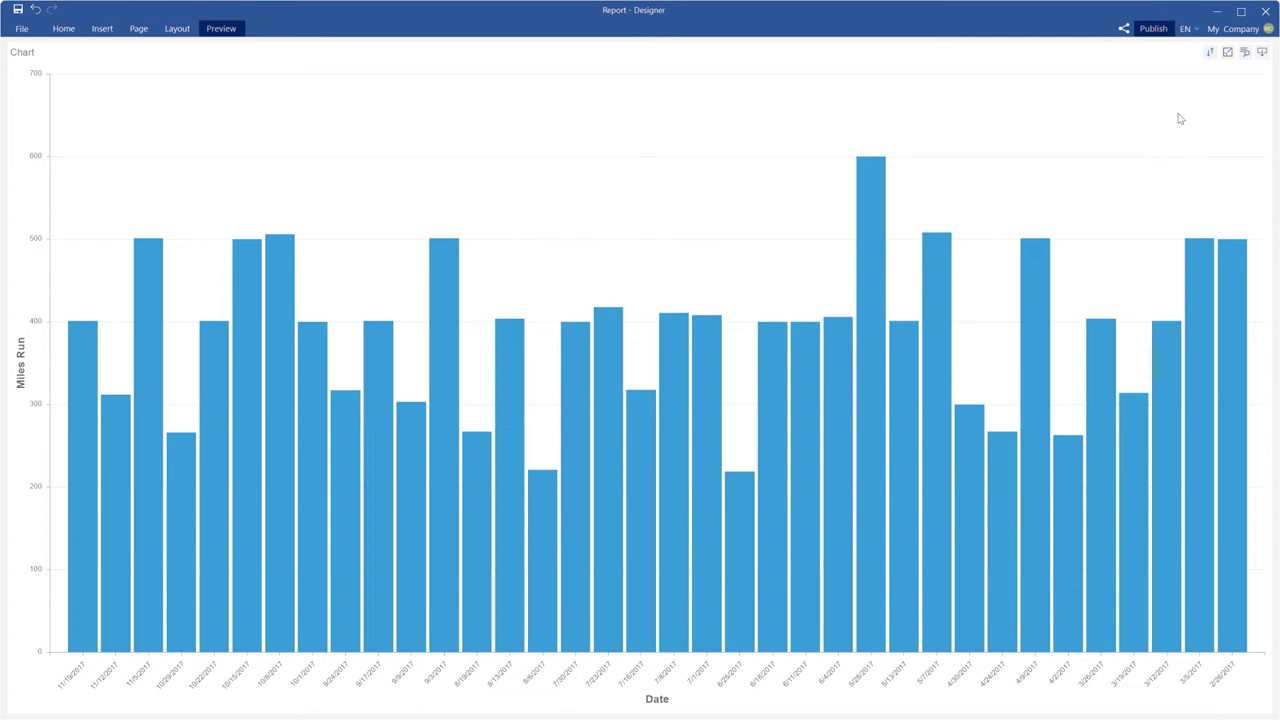
Step: Return to the design and group the chart's Date argument by month with the expression Month([2017.Date])
left_click(77, 30)
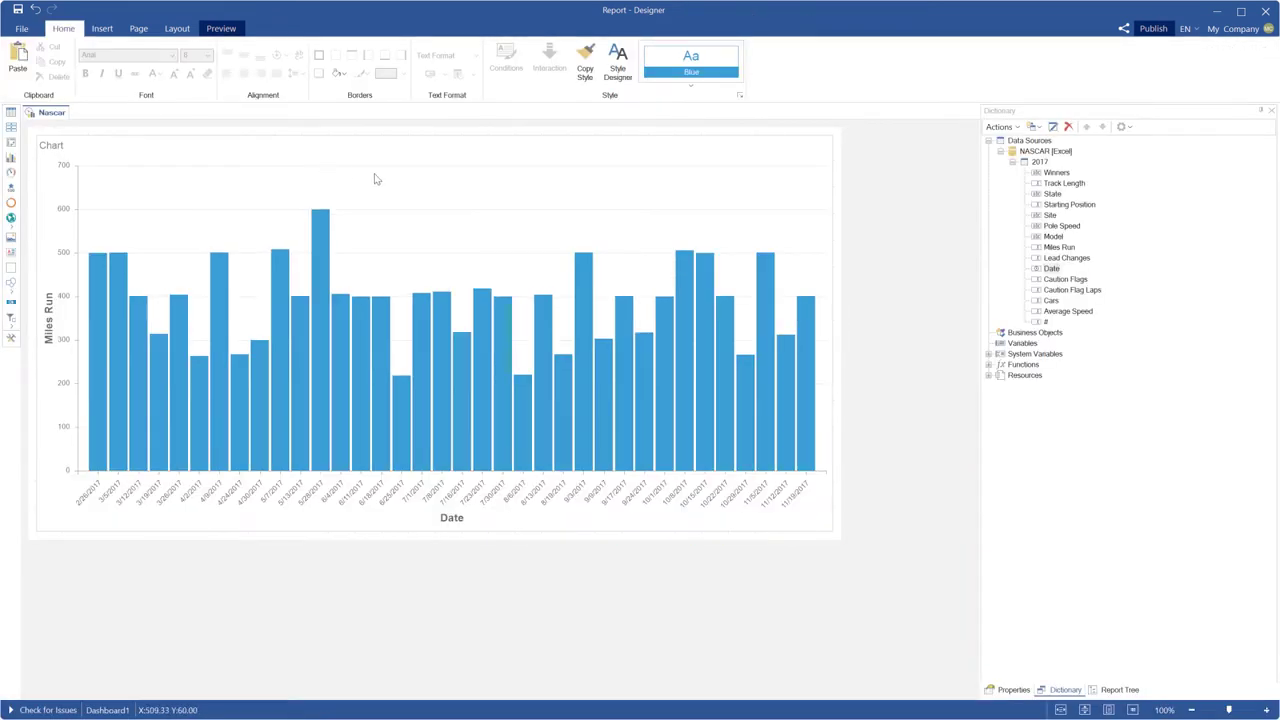
double_click(375, 179)
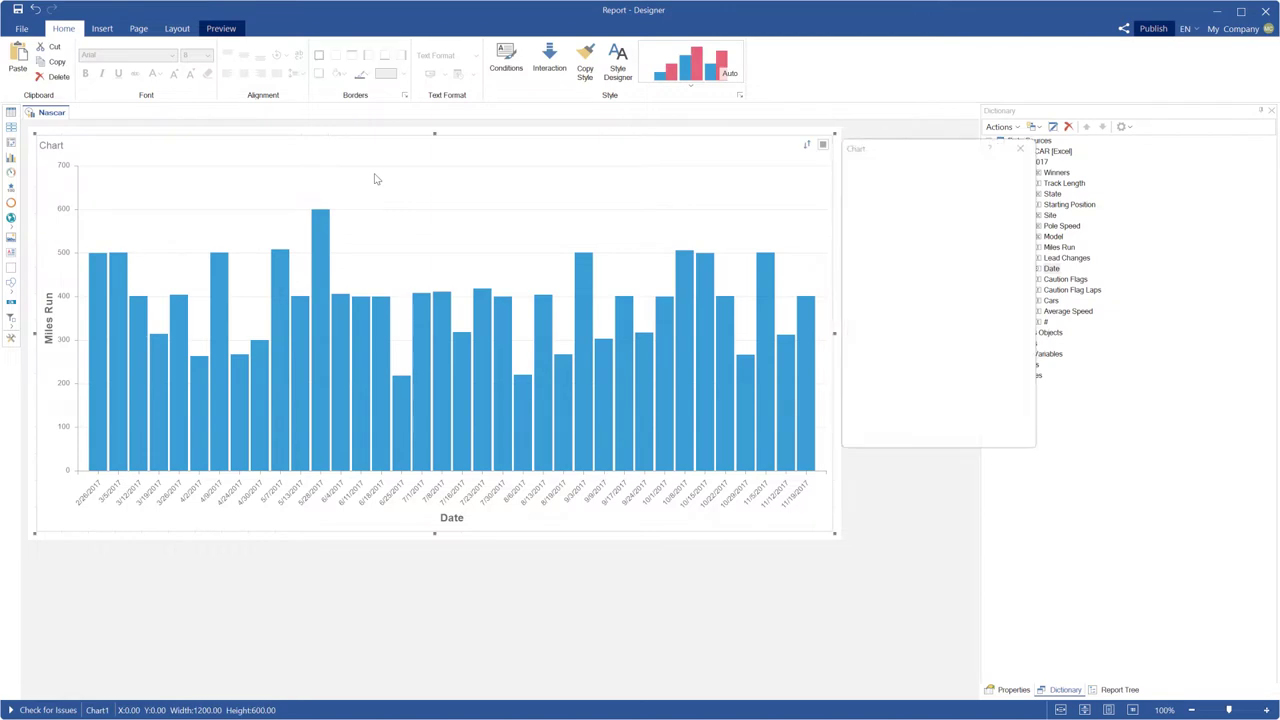
left_click(897, 264)
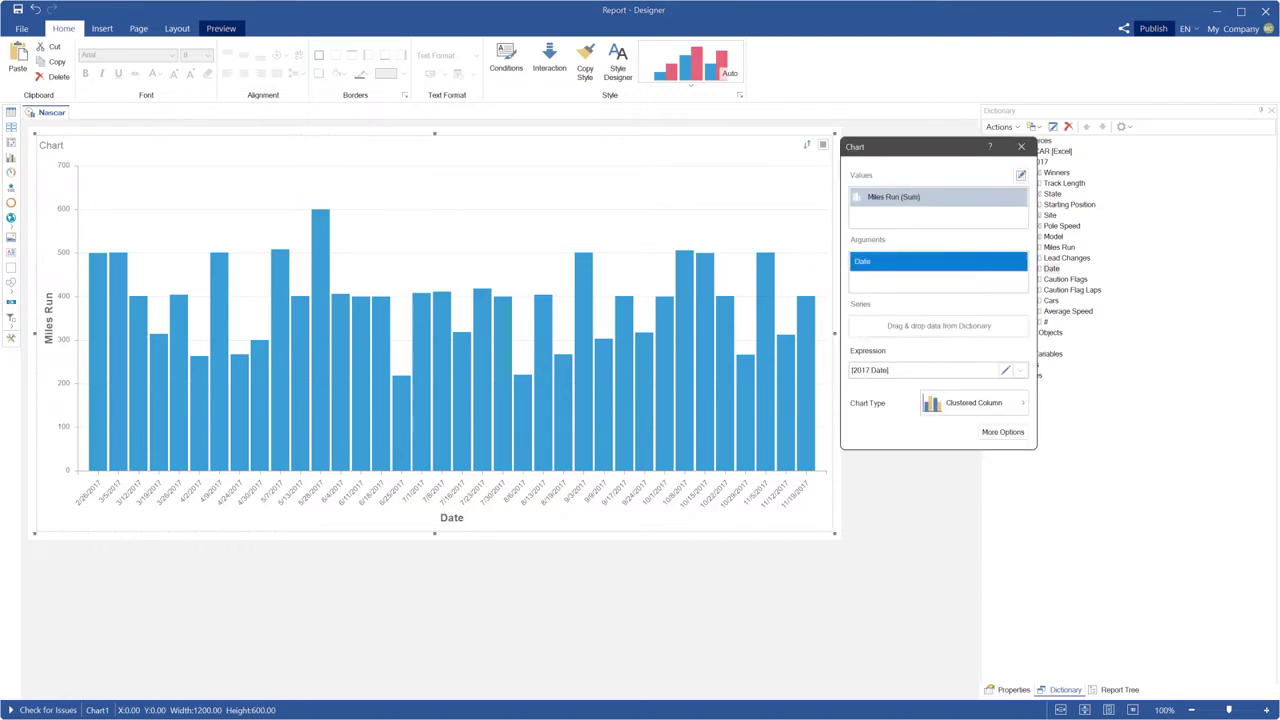
type("Month(")
type(")")
key("Return")
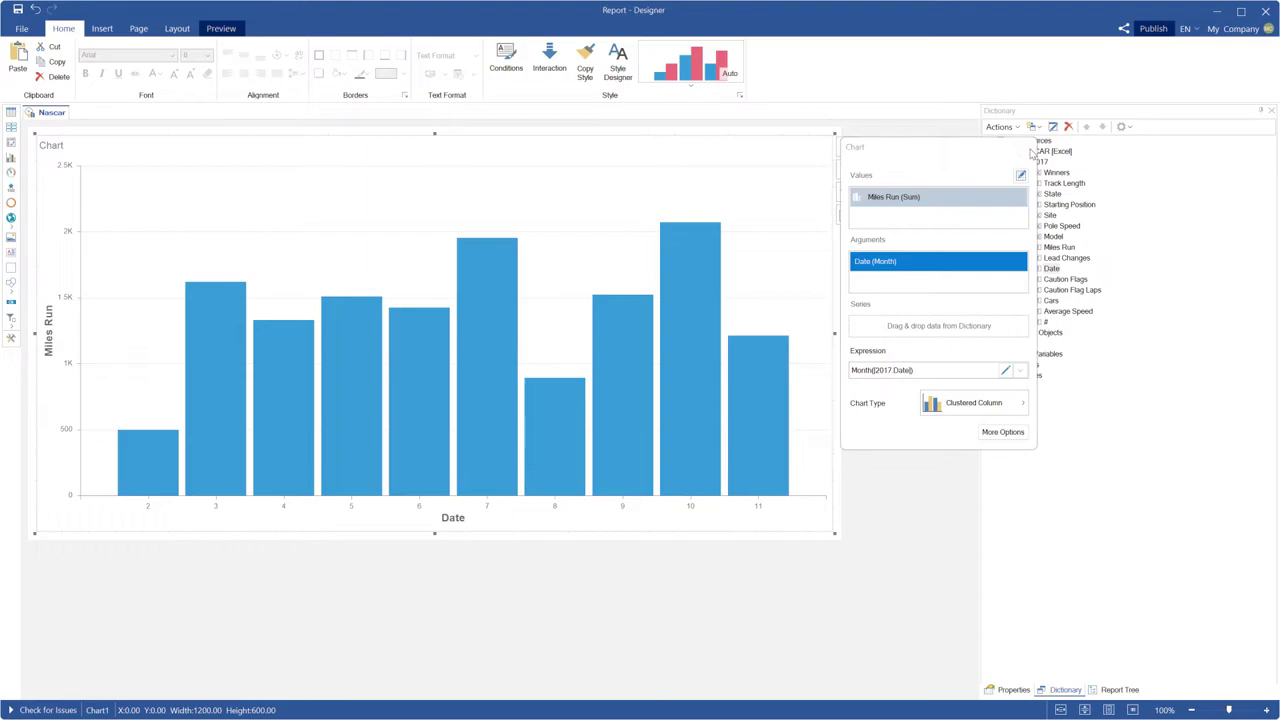
left_click(1021, 147)
Step: Preview the month-based Miles Run chart, sort it by Date in descending order, and return to the design
left_click(221, 28)
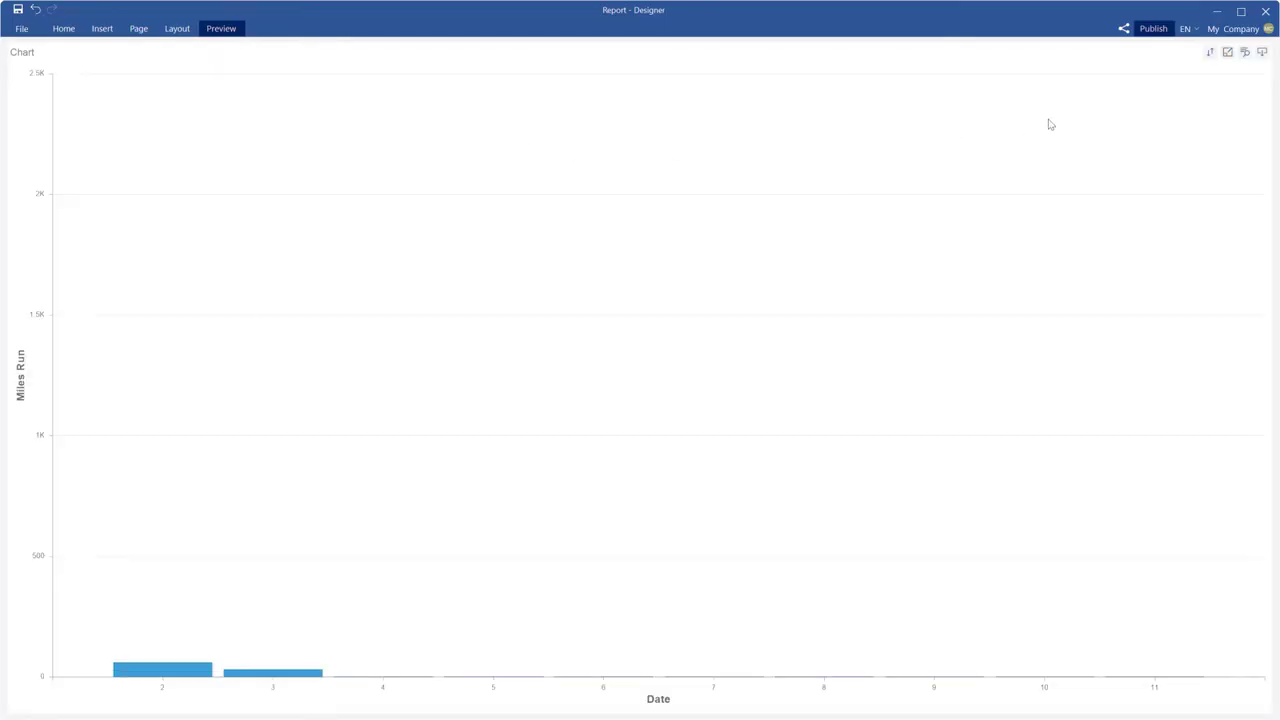
left_click(1207, 53)
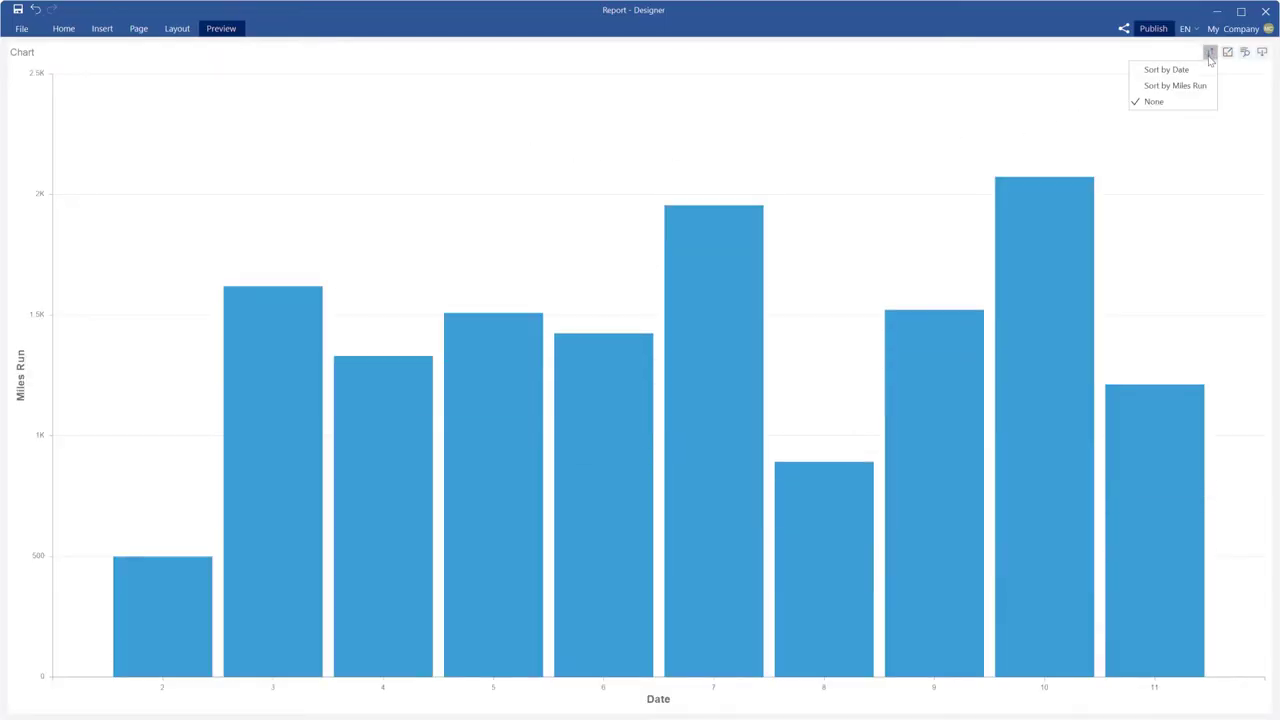
left_click(1182, 68)
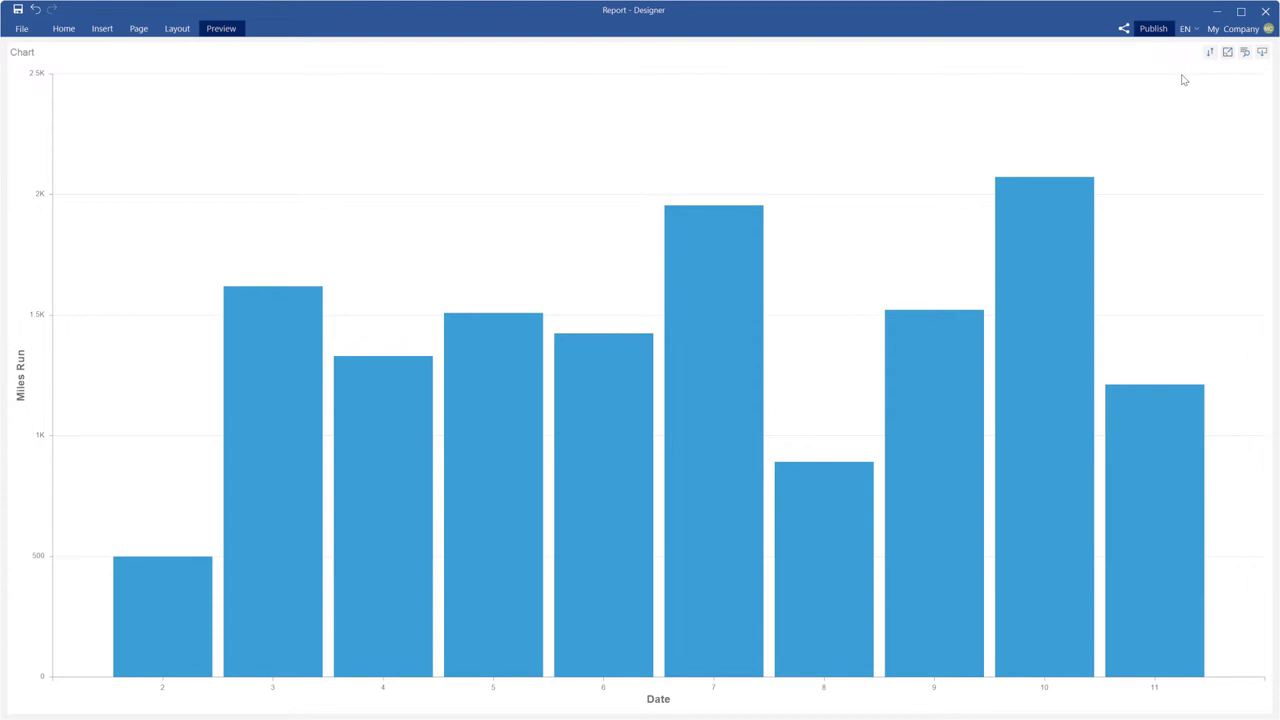
left_click(1208, 53)
left_click(1168, 142)
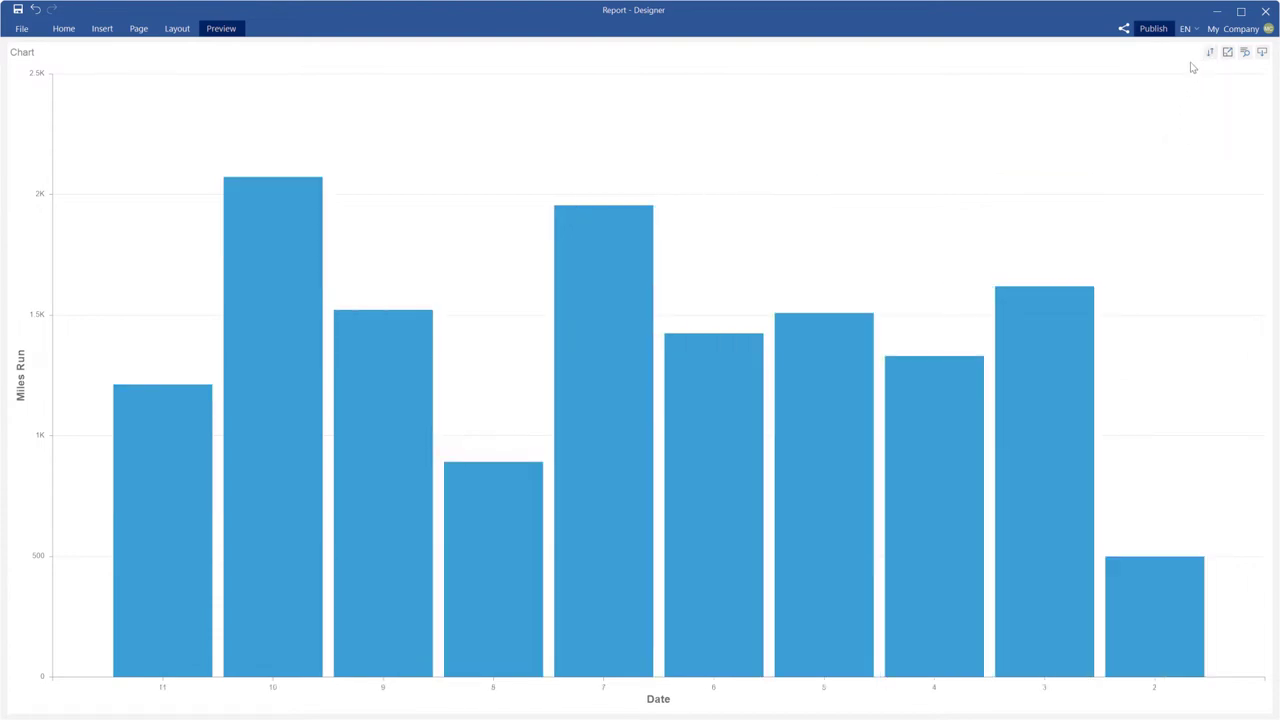
left_click(1208, 52)
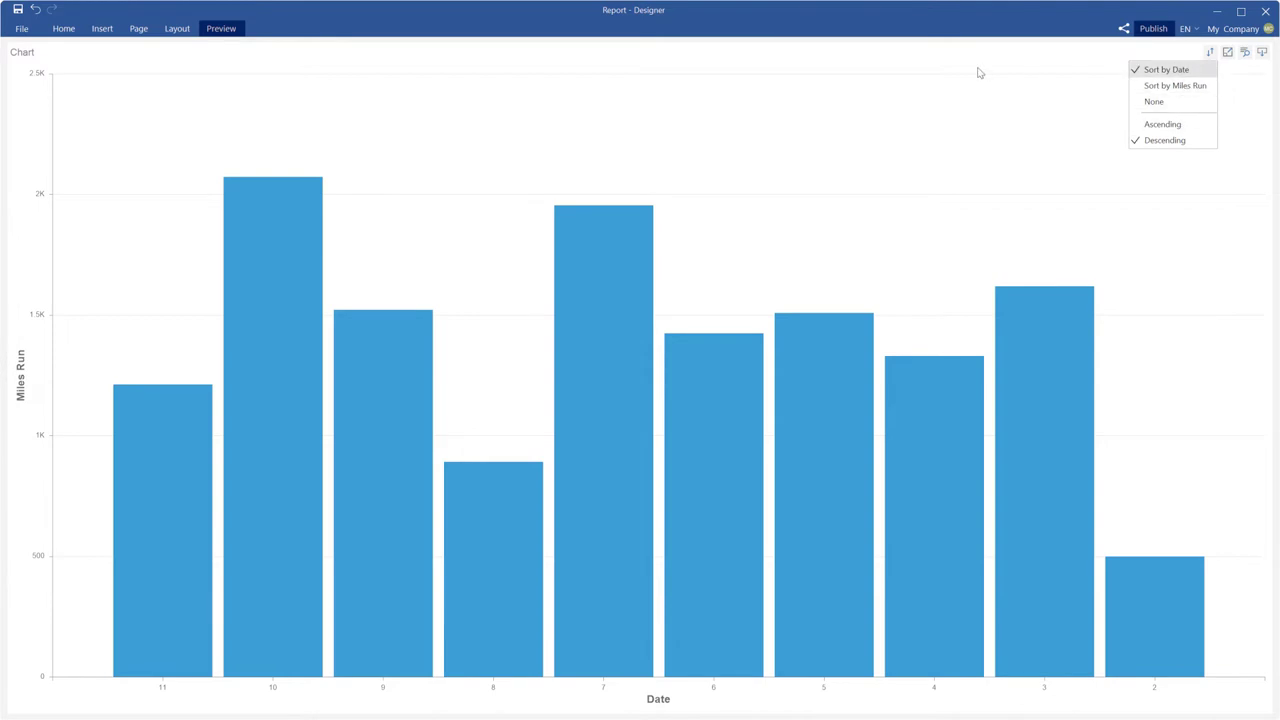
left_click(66, 30)
left_click(72, 30)
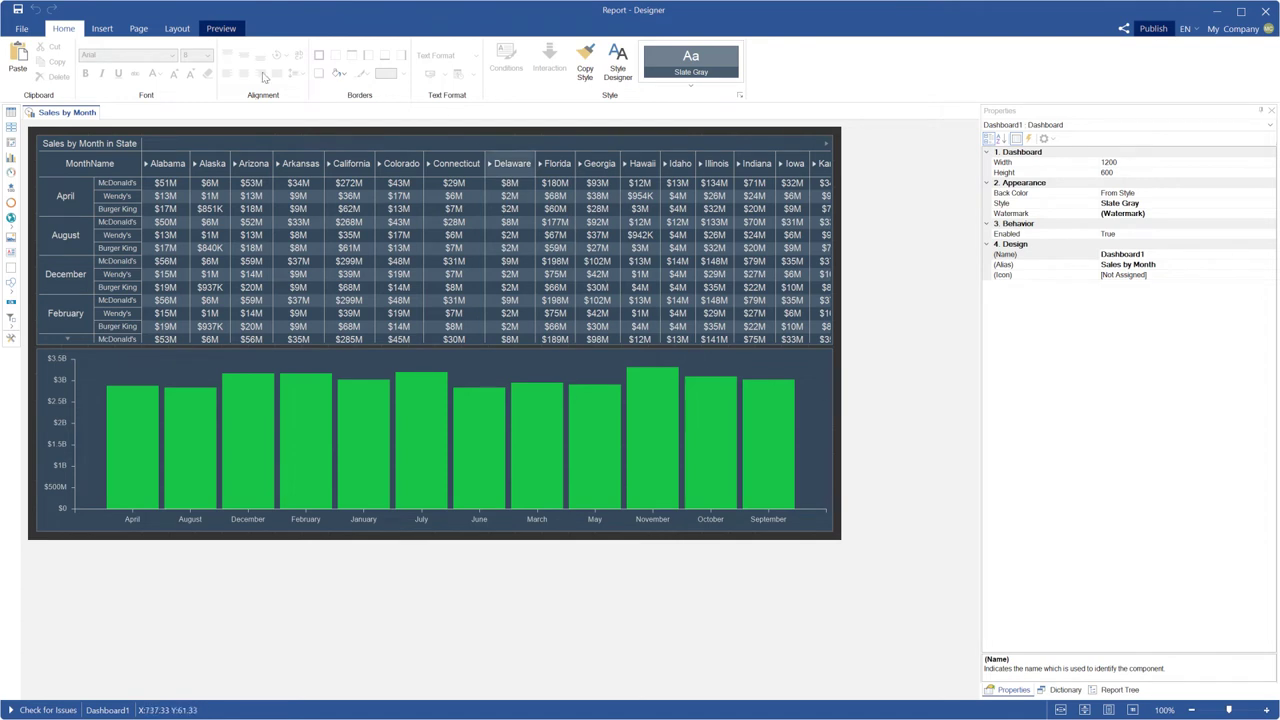
Step: Preview the Sales by Month dashboard and sort its column chart by MonthName, first descending and then ascending
left_click(220, 29)
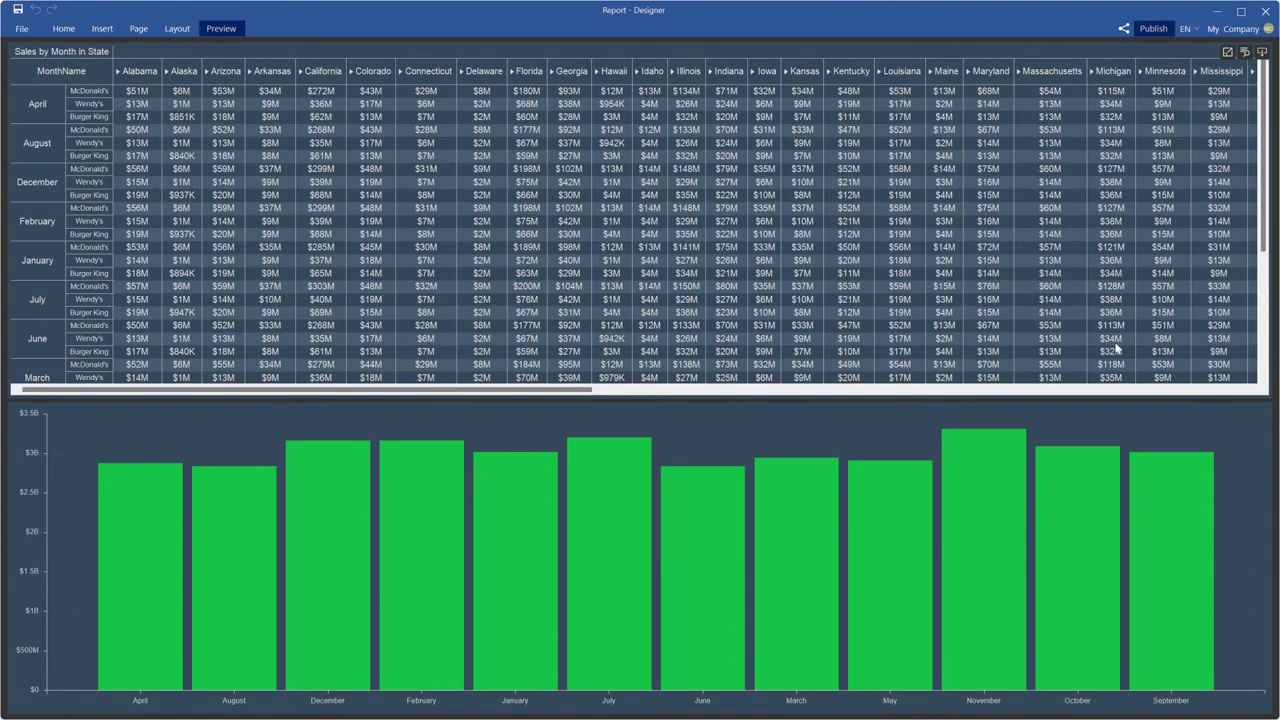
left_click(1210, 414)
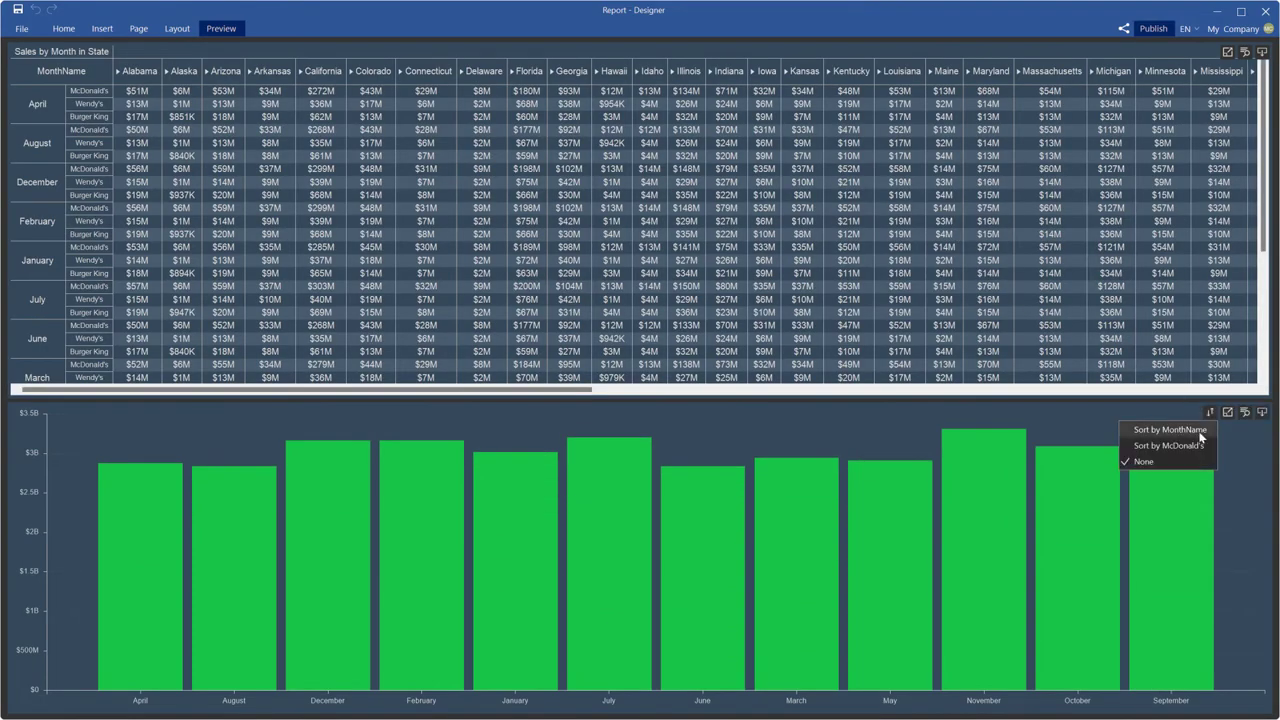
left_click(1192, 426)
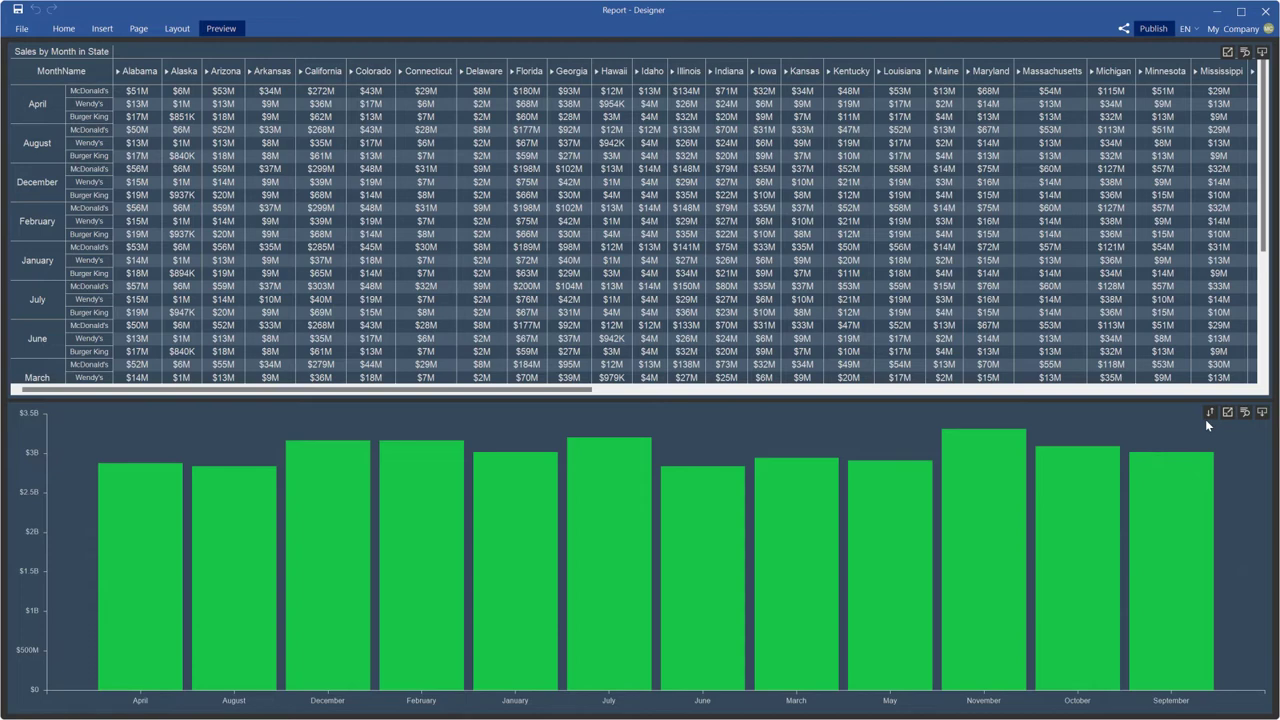
left_click(1209, 413)
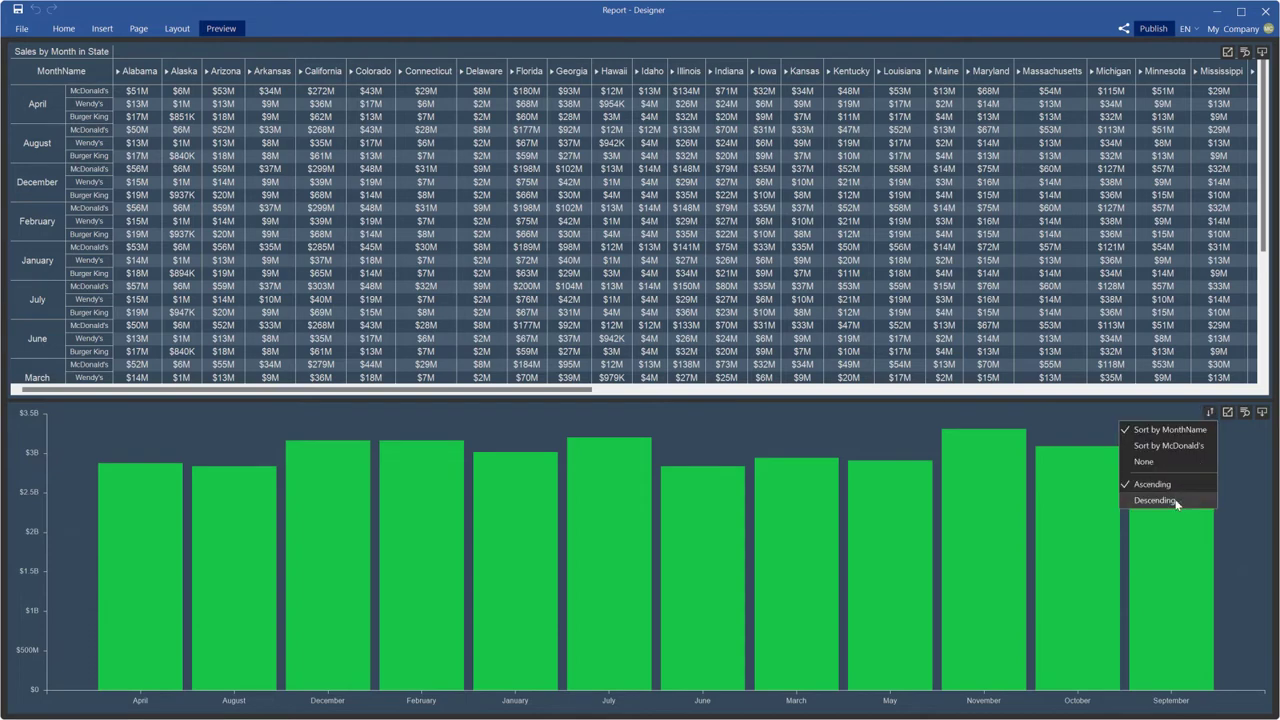
left_click(1176, 501)
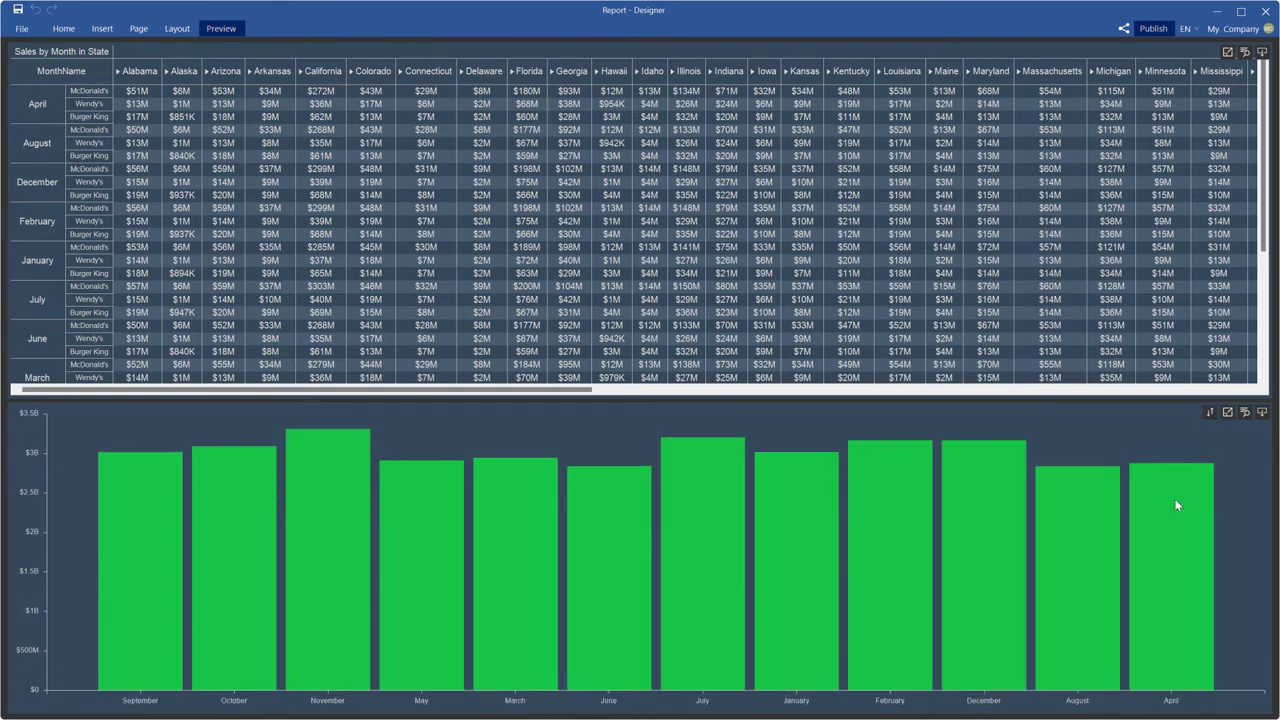
left_click(1203, 414)
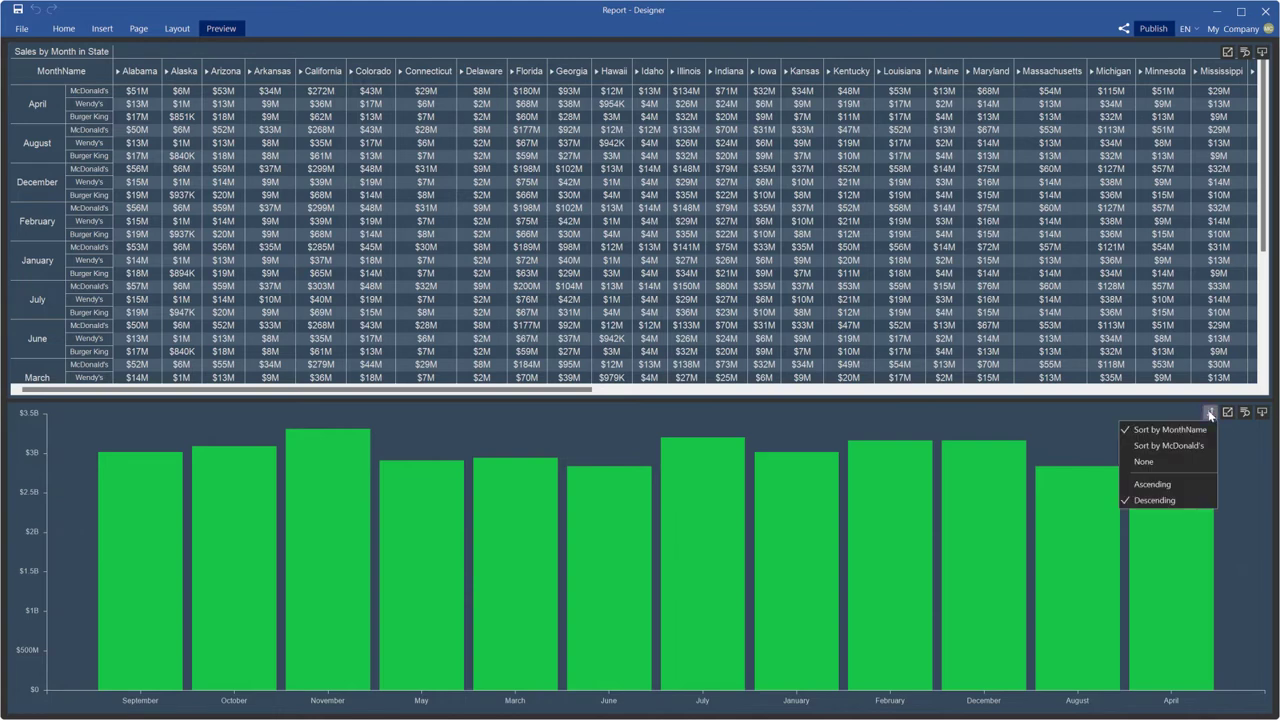
left_click(1177, 483)
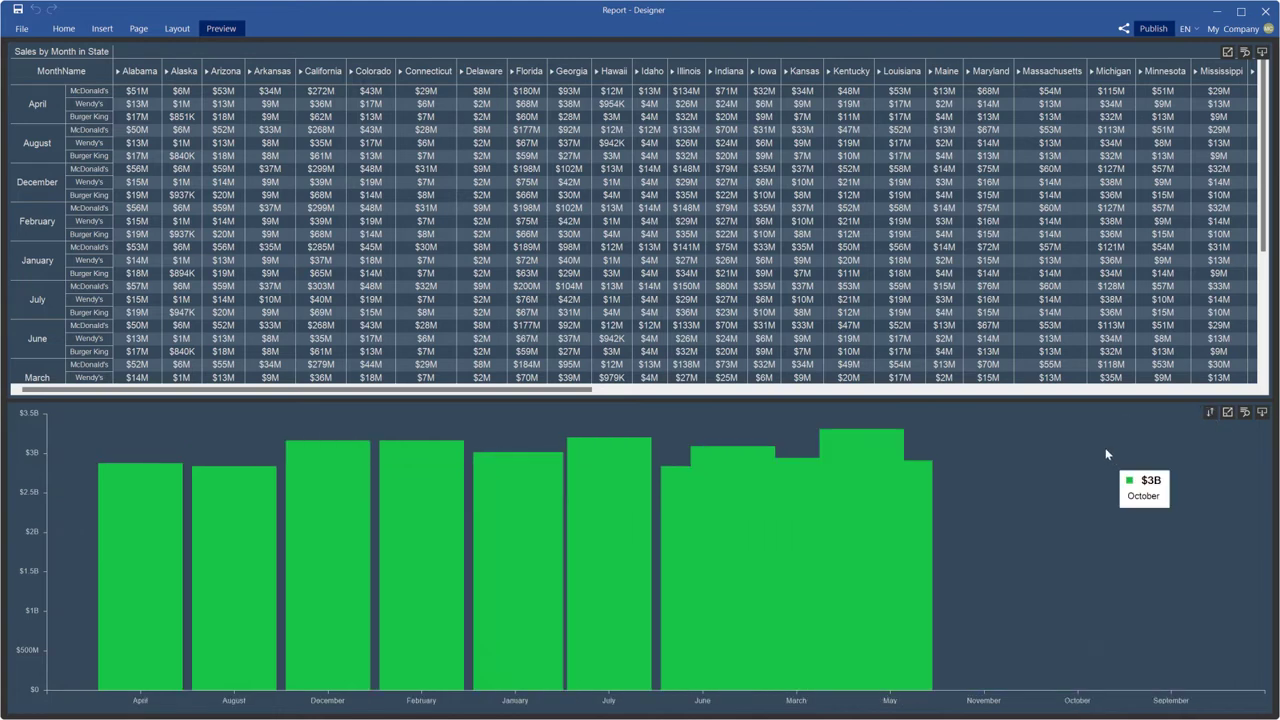
Step: Return to the design and change the column chart's MonthName argument expression to MonthIdent(SalesbyMonth.MonthName)
left_click(73, 26)
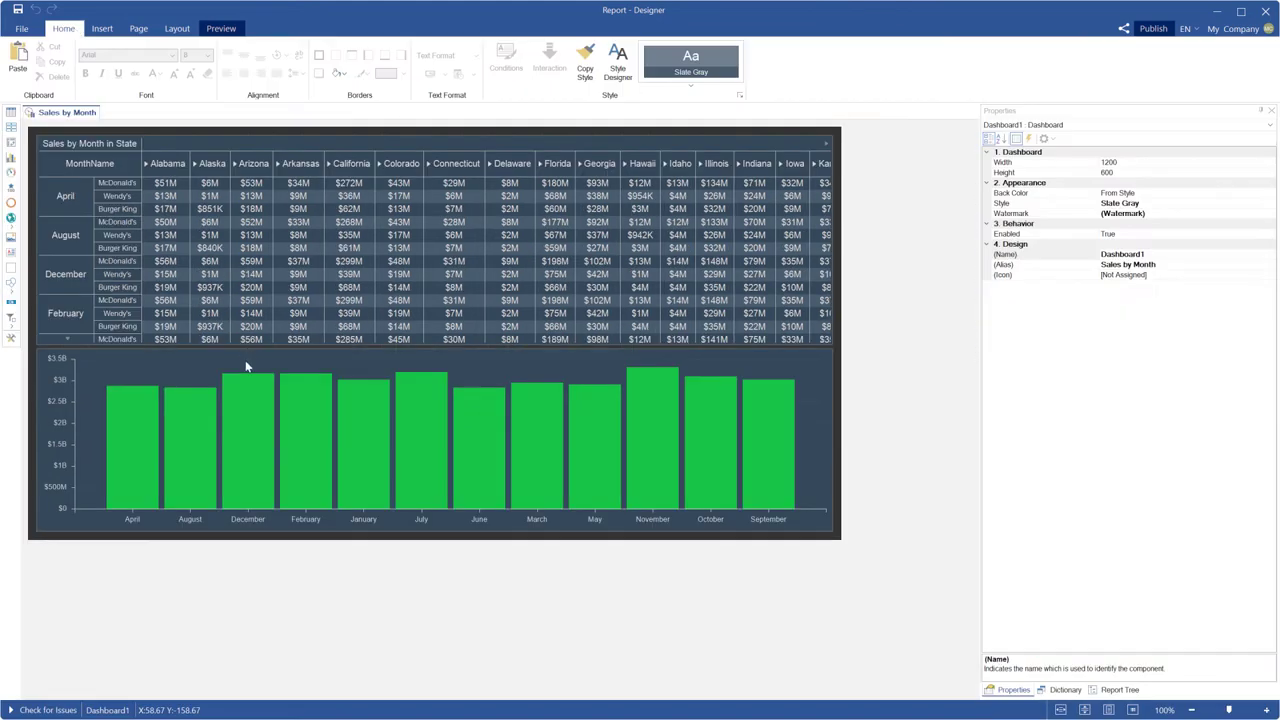
left_click(246, 368)
double_click(246, 368)
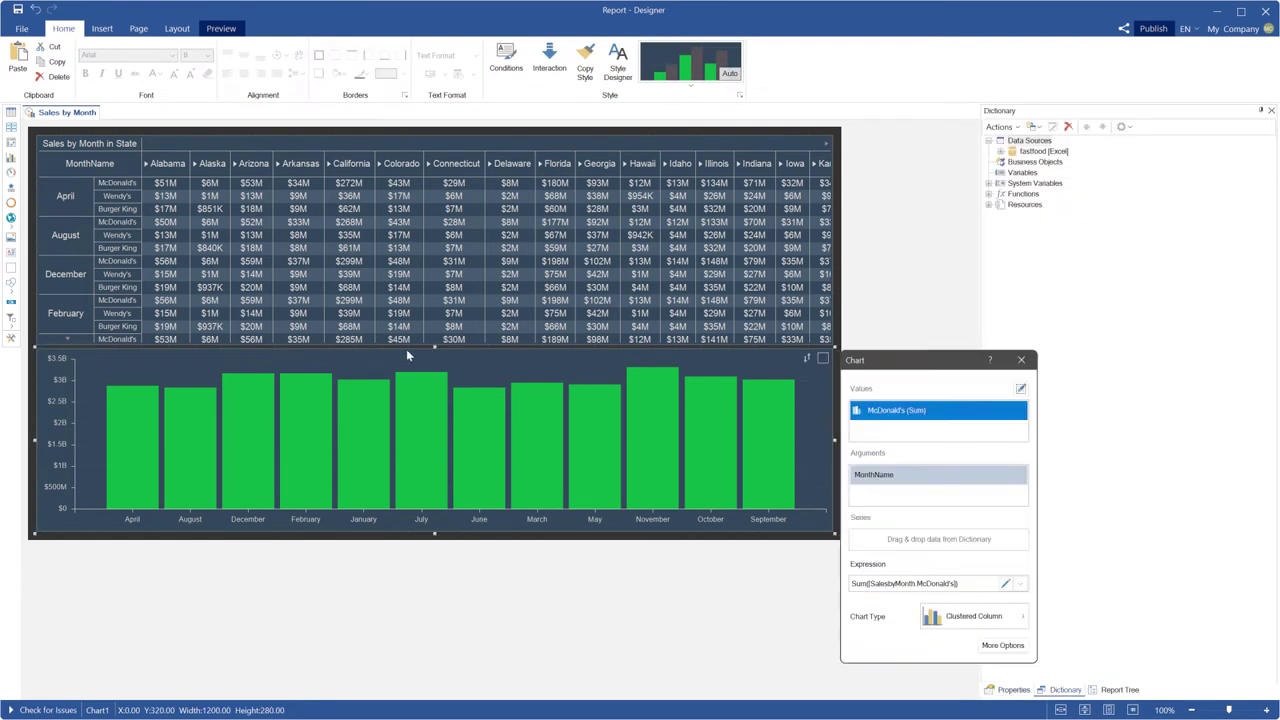
left_click(871, 476)
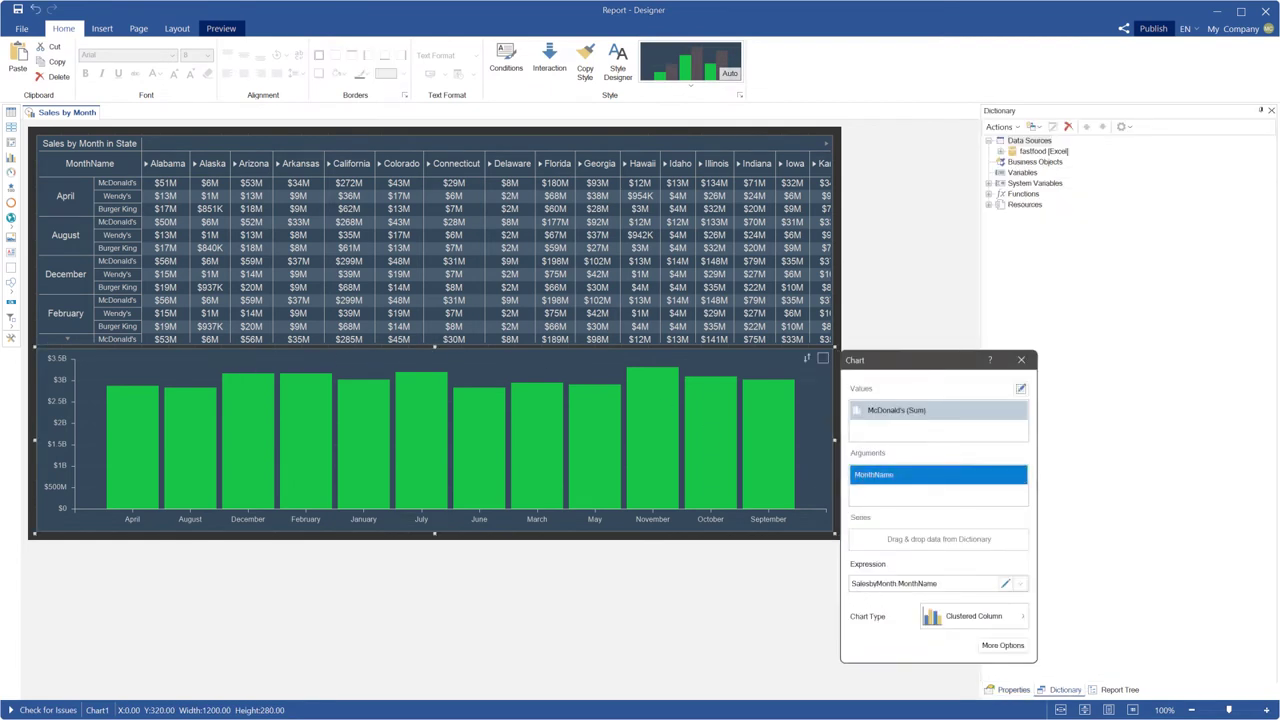
left_click(852, 584)
type("MonthIdent(")
key("End")
type(")")
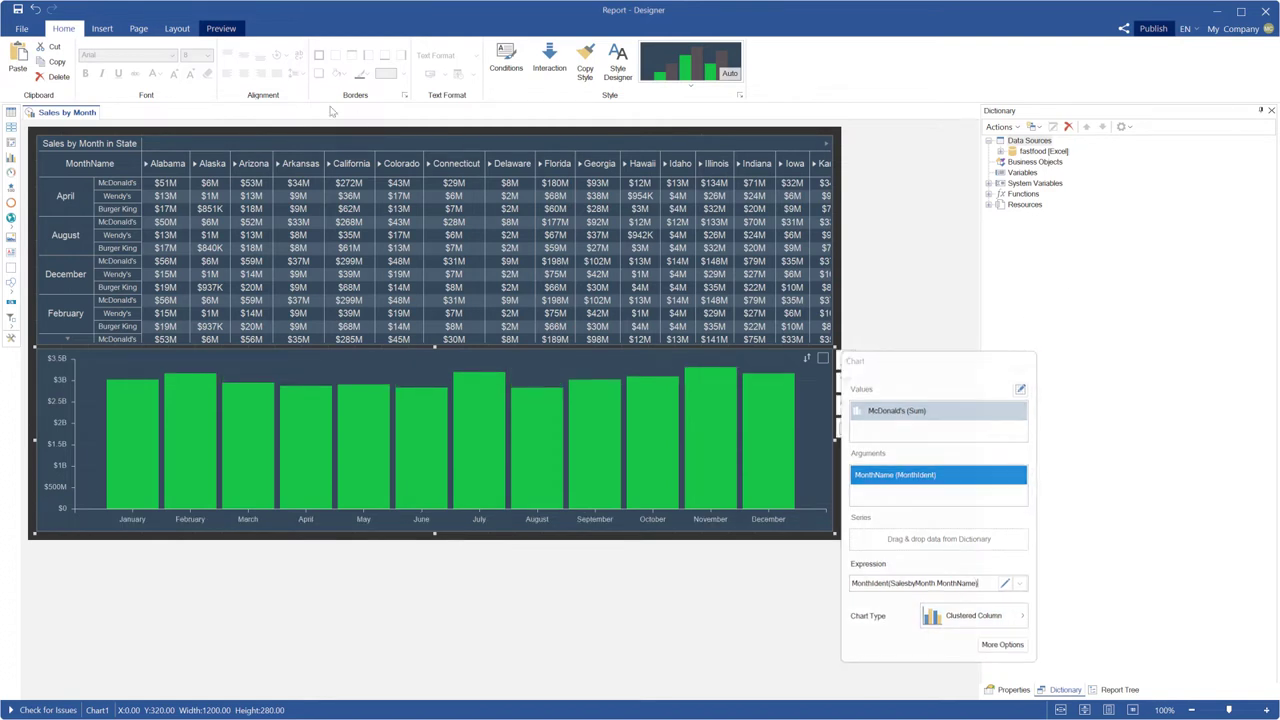
left_click(1021, 361)
Step: Preview the dashboard and sort its column chart by MonthName, first descending and then ascending
left_click(230, 30)
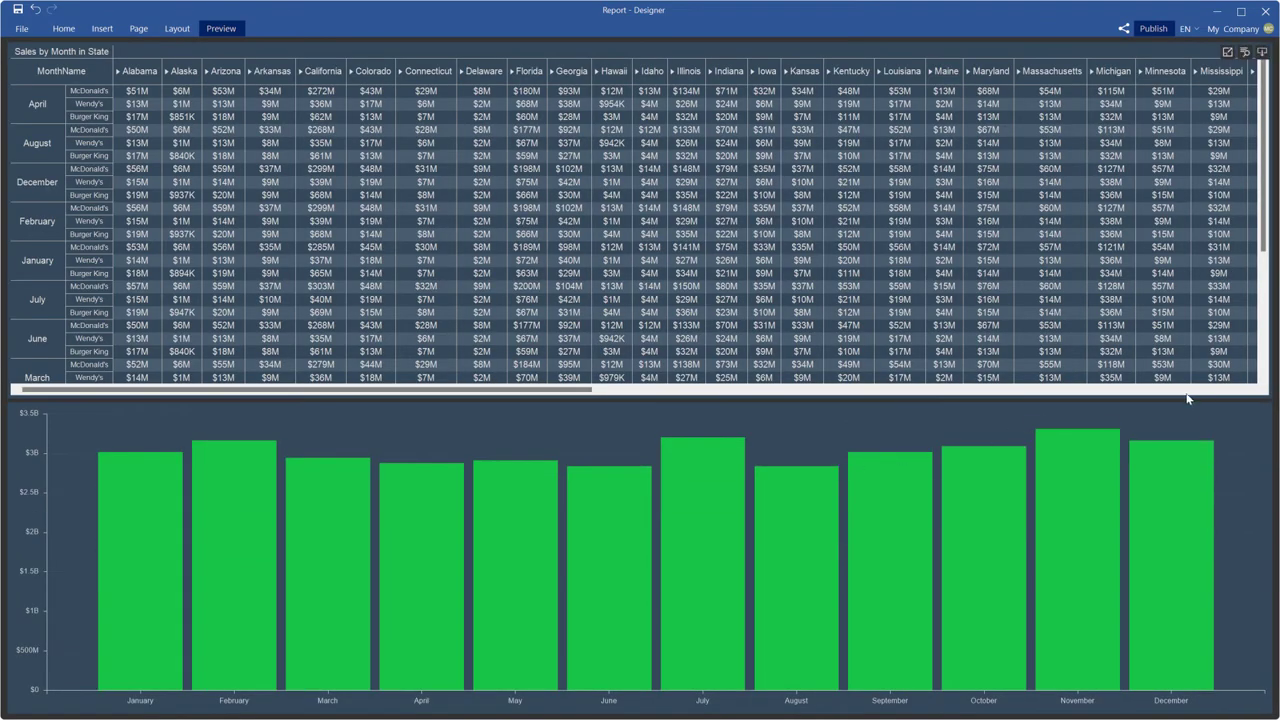
left_click(1209, 413)
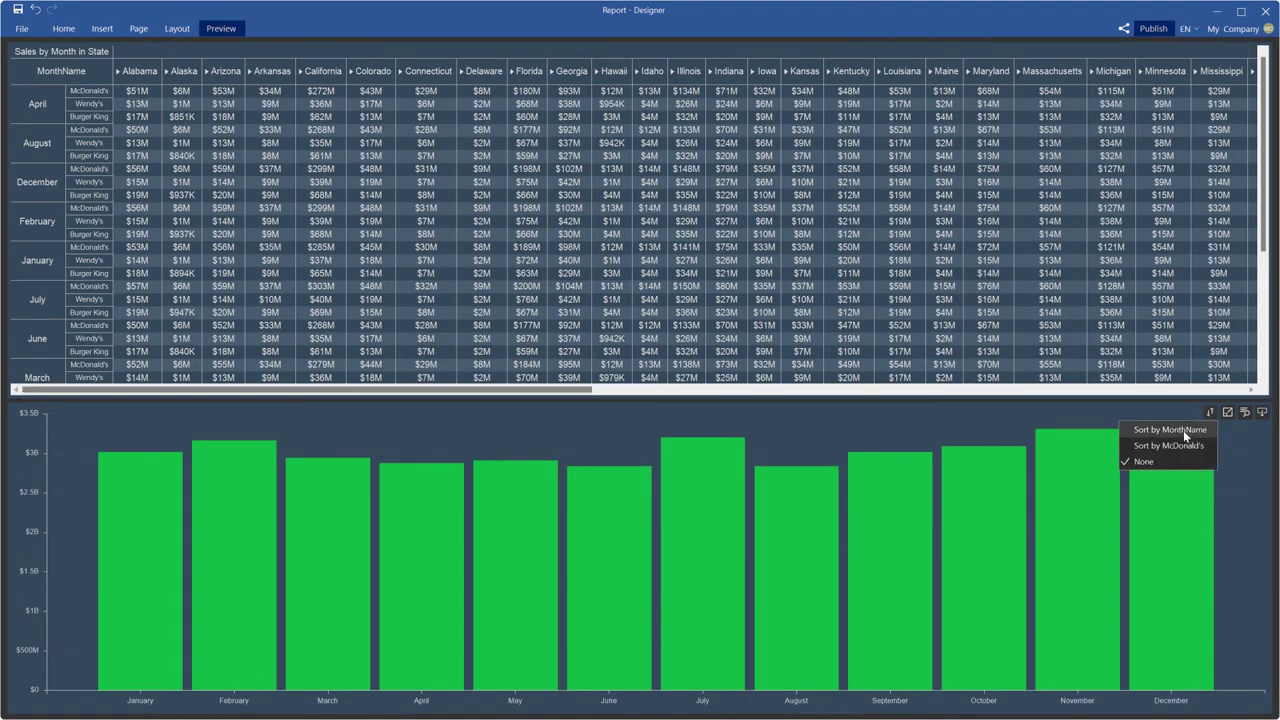
left_click(1183, 430)
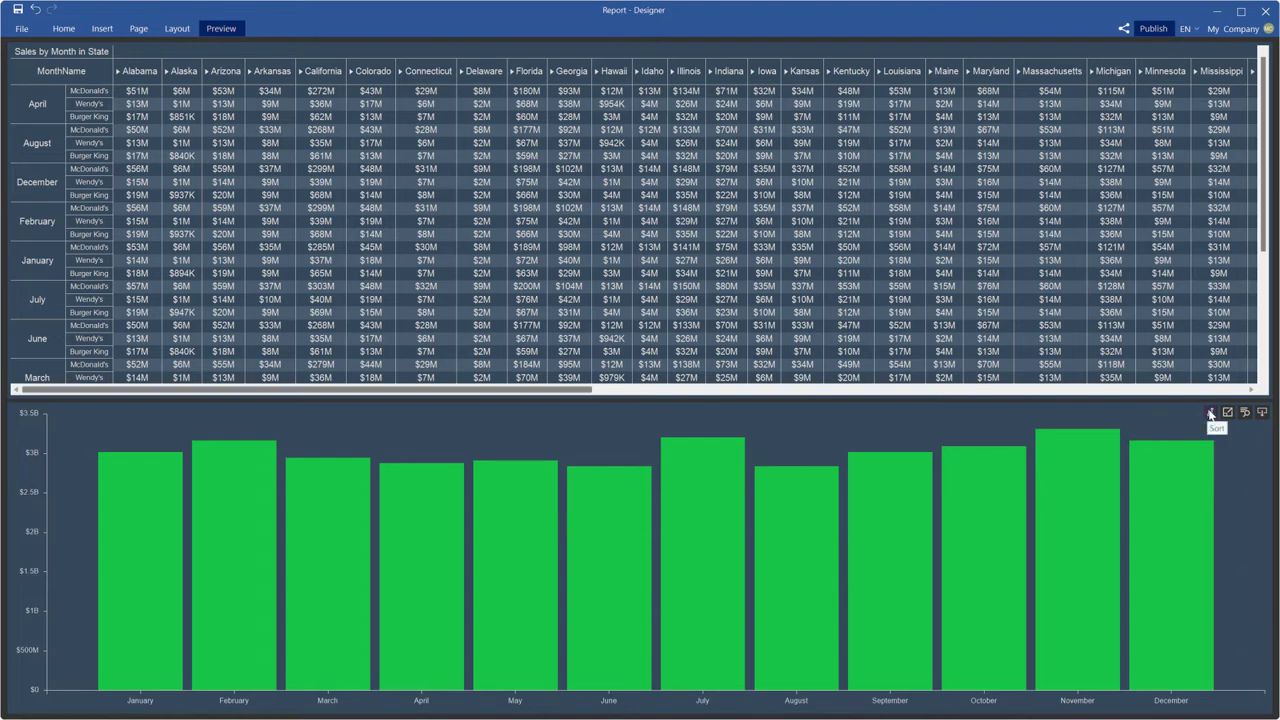
left_click(1209, 413)
left_click(1185, 502)
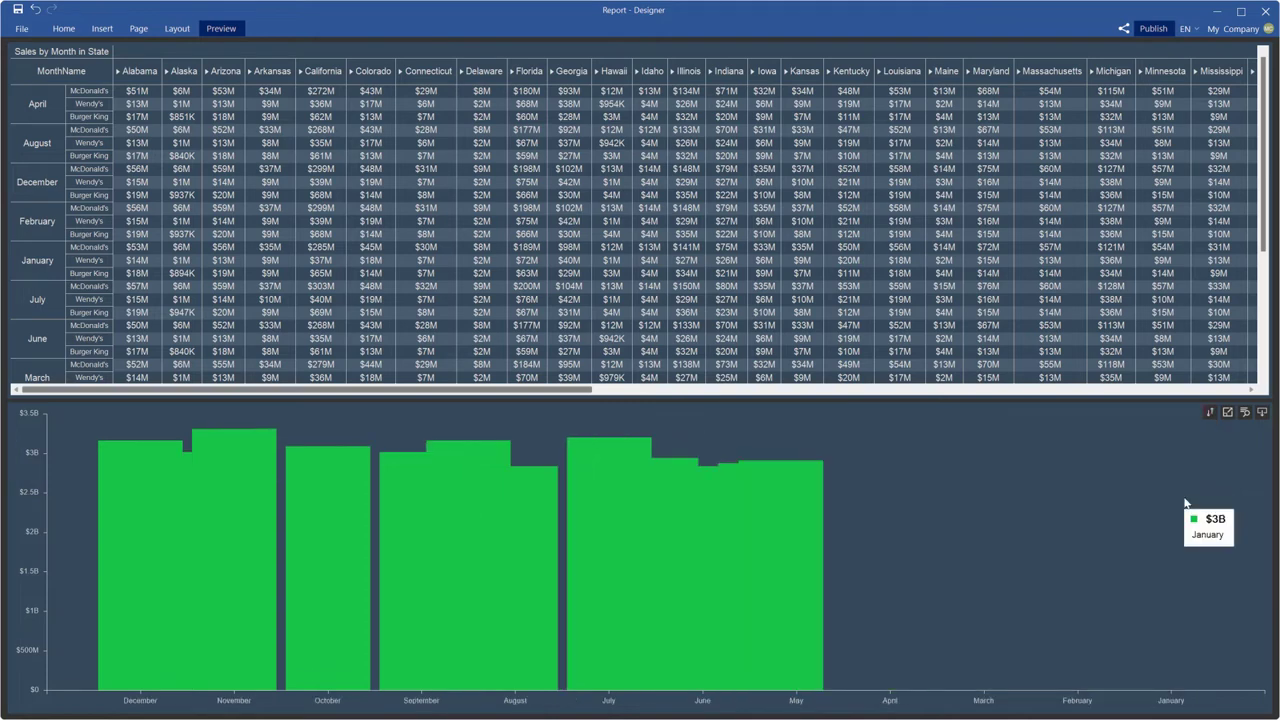
left_click(1211, 413)
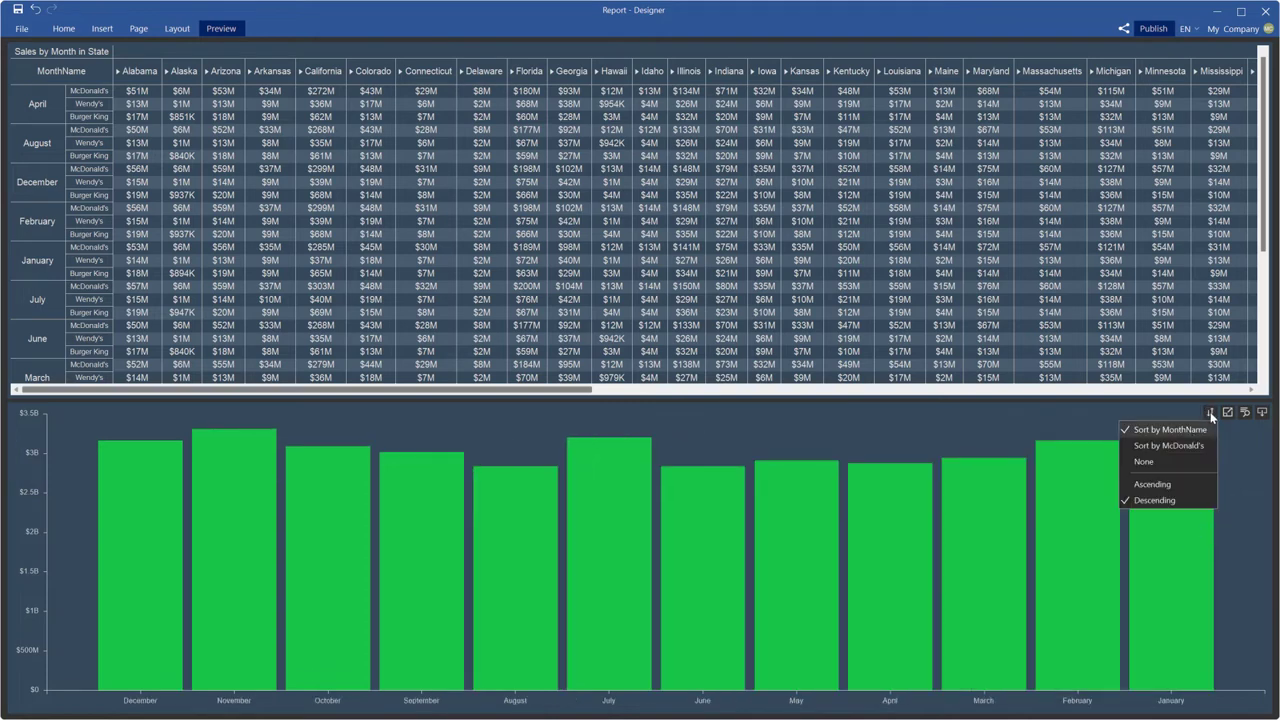
left_click(1170, 484)
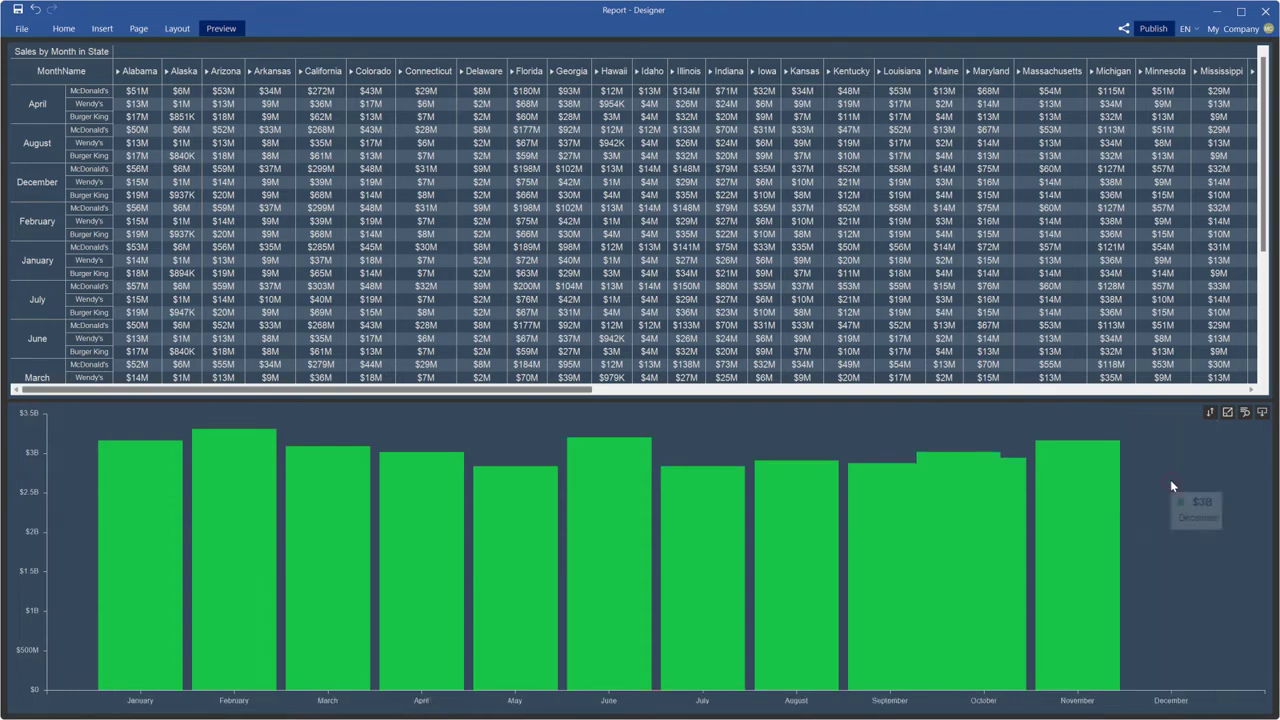
Step: Return to the design and change the pivot table's MonthName row expression to MonthIdent(SalesbyMonth.MonthName)
left_click(63, 28)
double_click(110, 260)
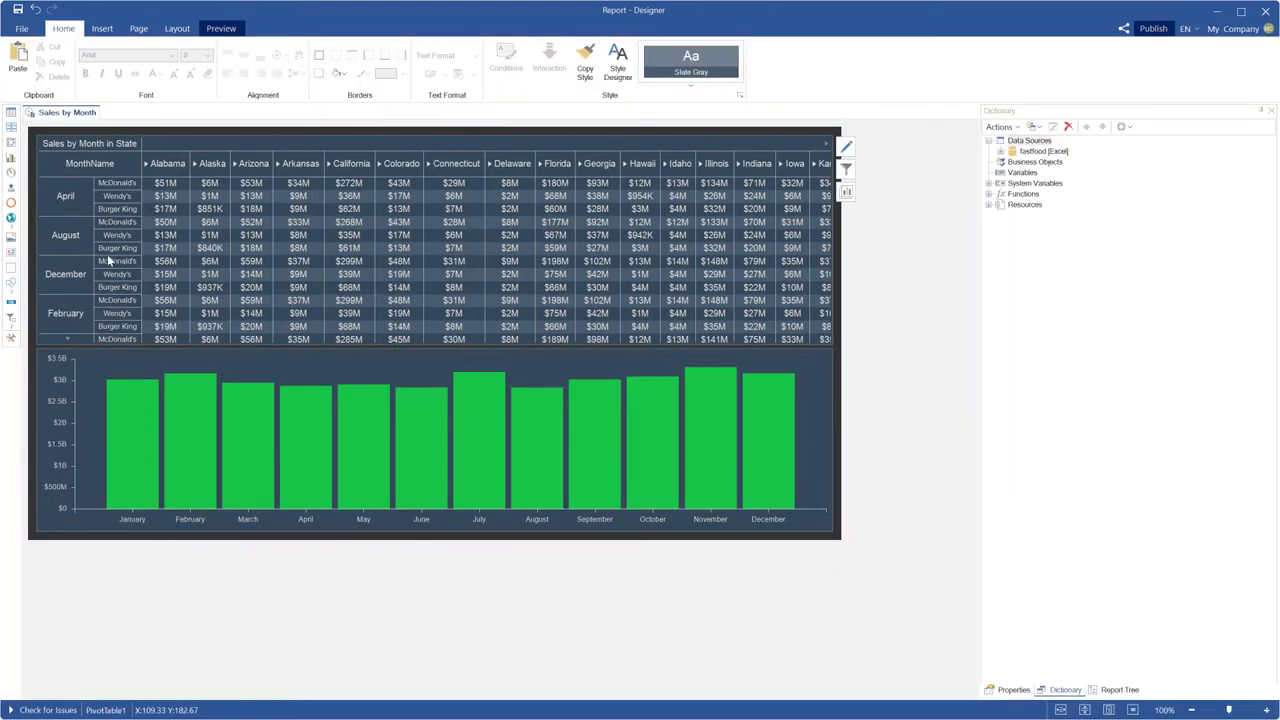
left_click(858, 285)
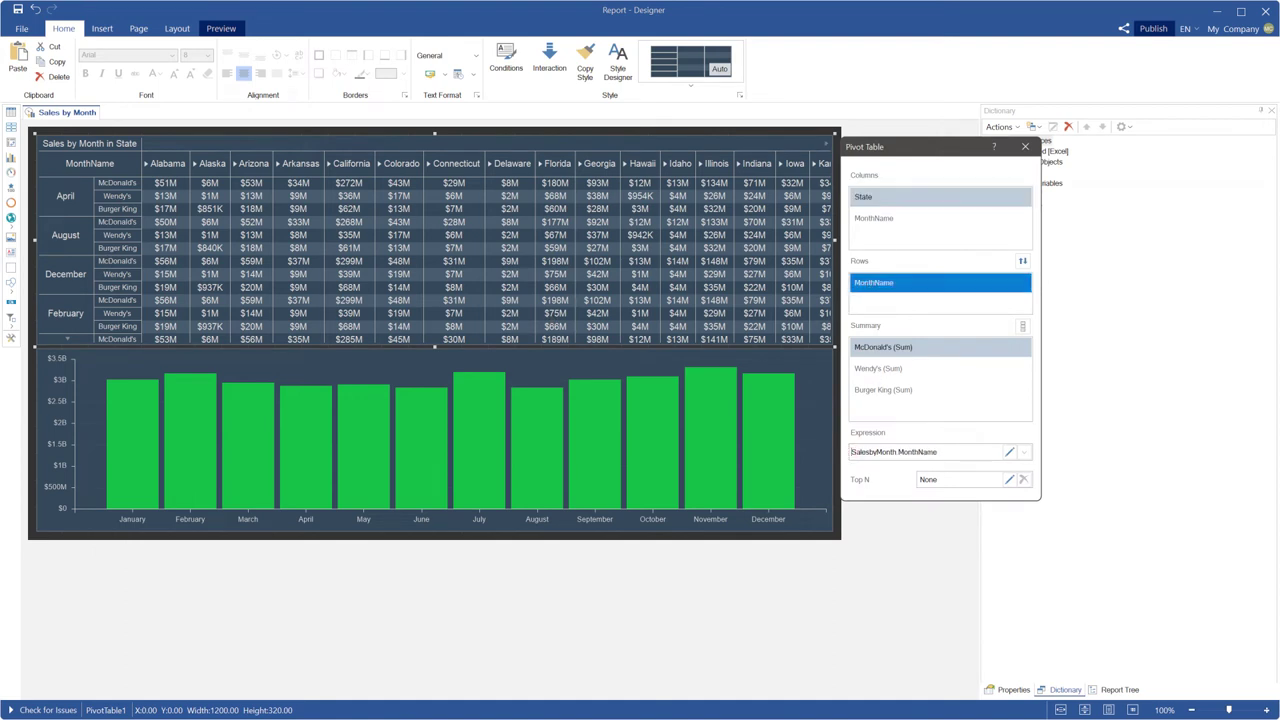
type("MonthIdent")
type(")")
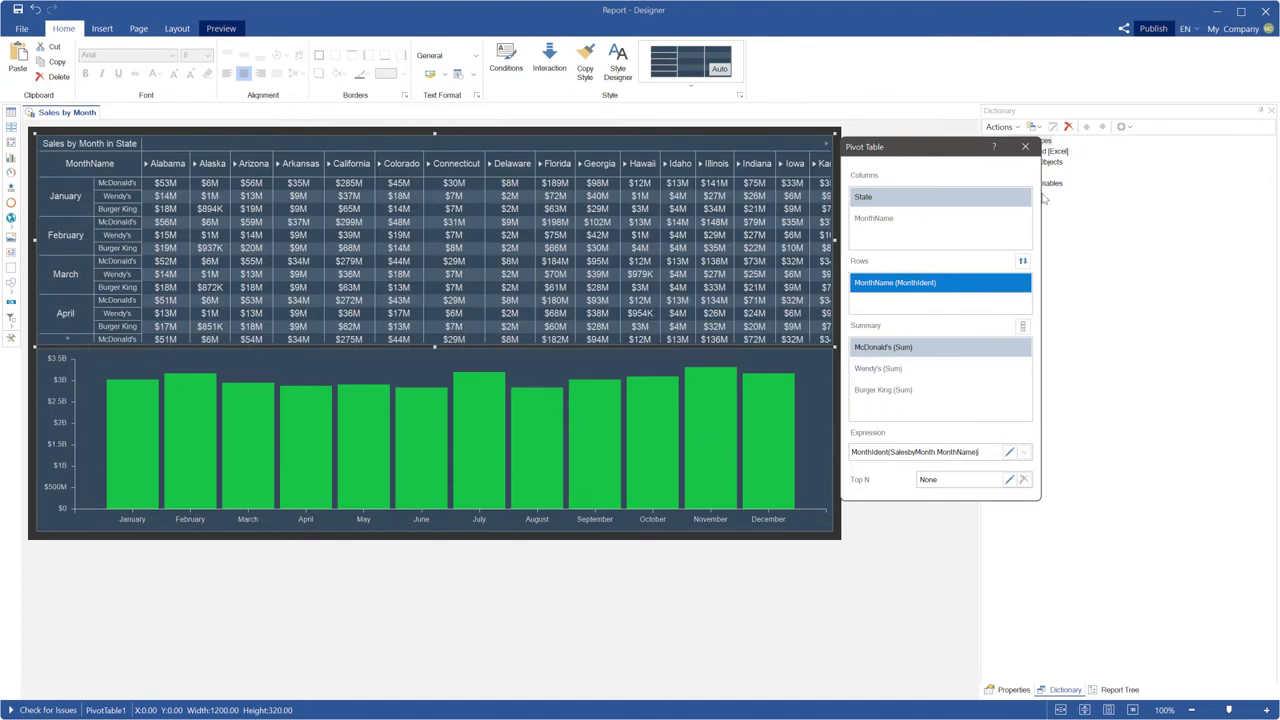
left_click(1025, 147)
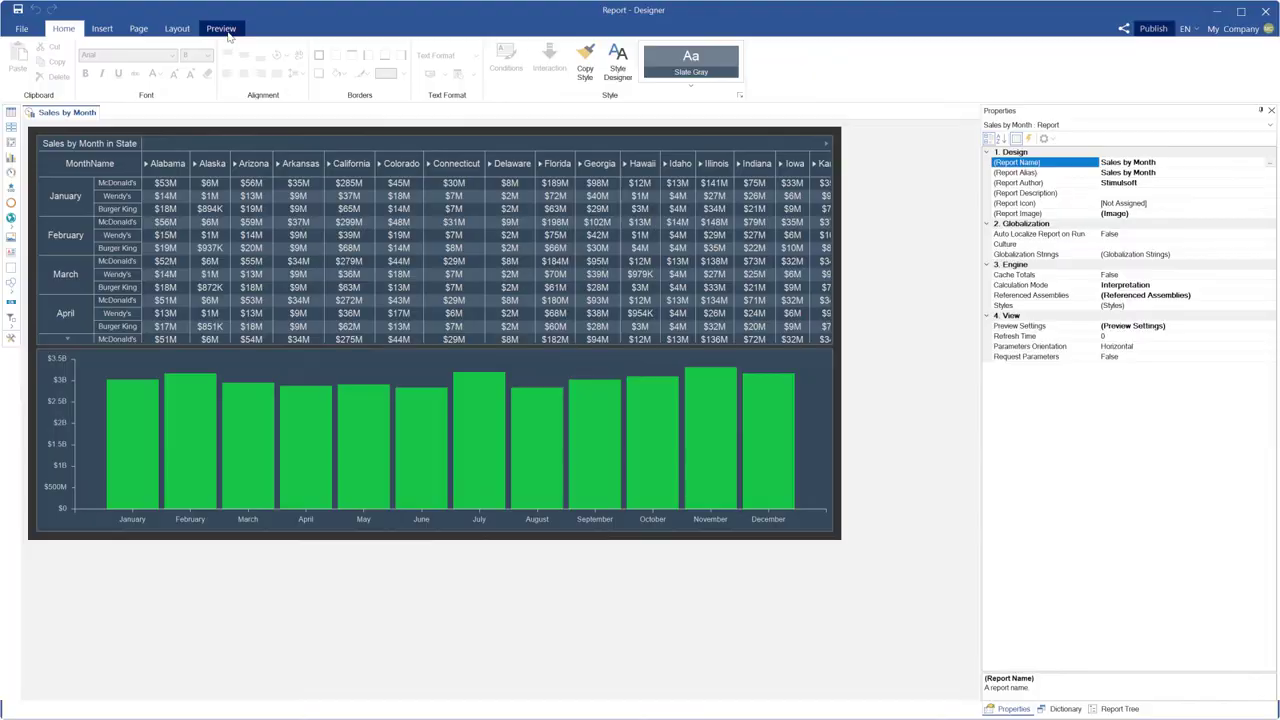
Step: Preview the dashboard with the edited pivot table and sort the column chart by MonthName in descending, then ascending order
left_click(227, 30)
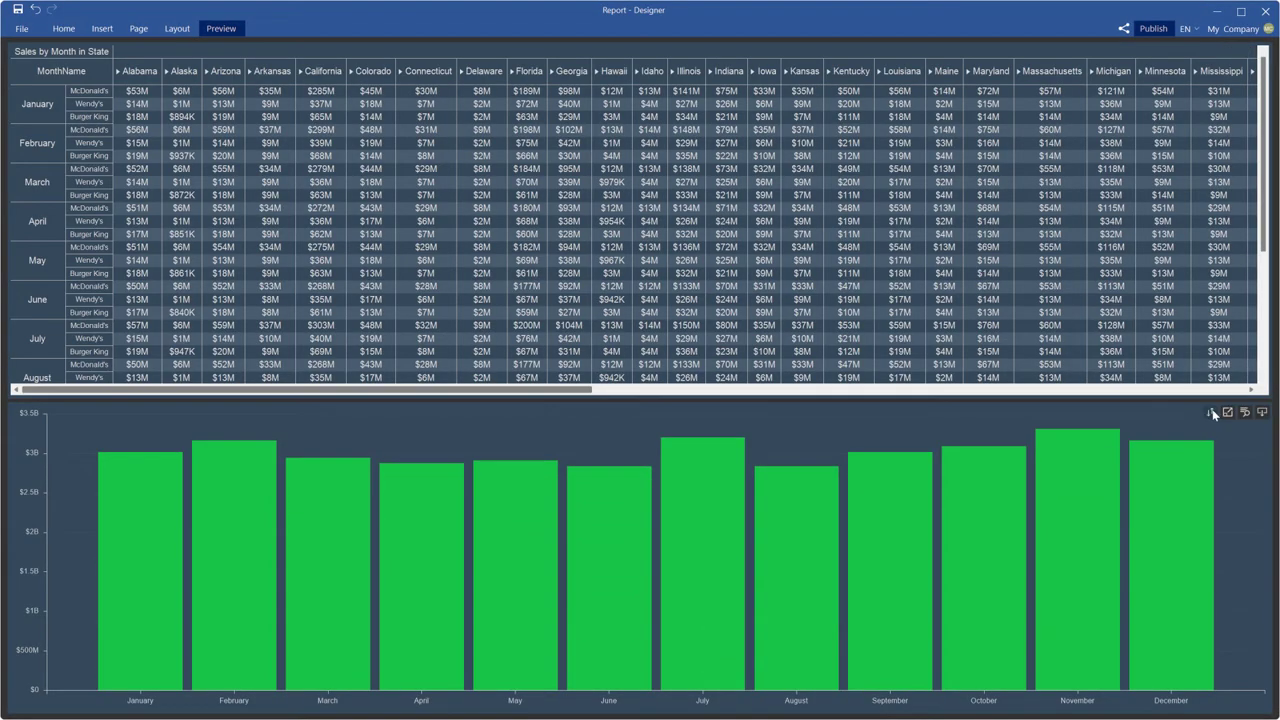
left_click(1211, 413)
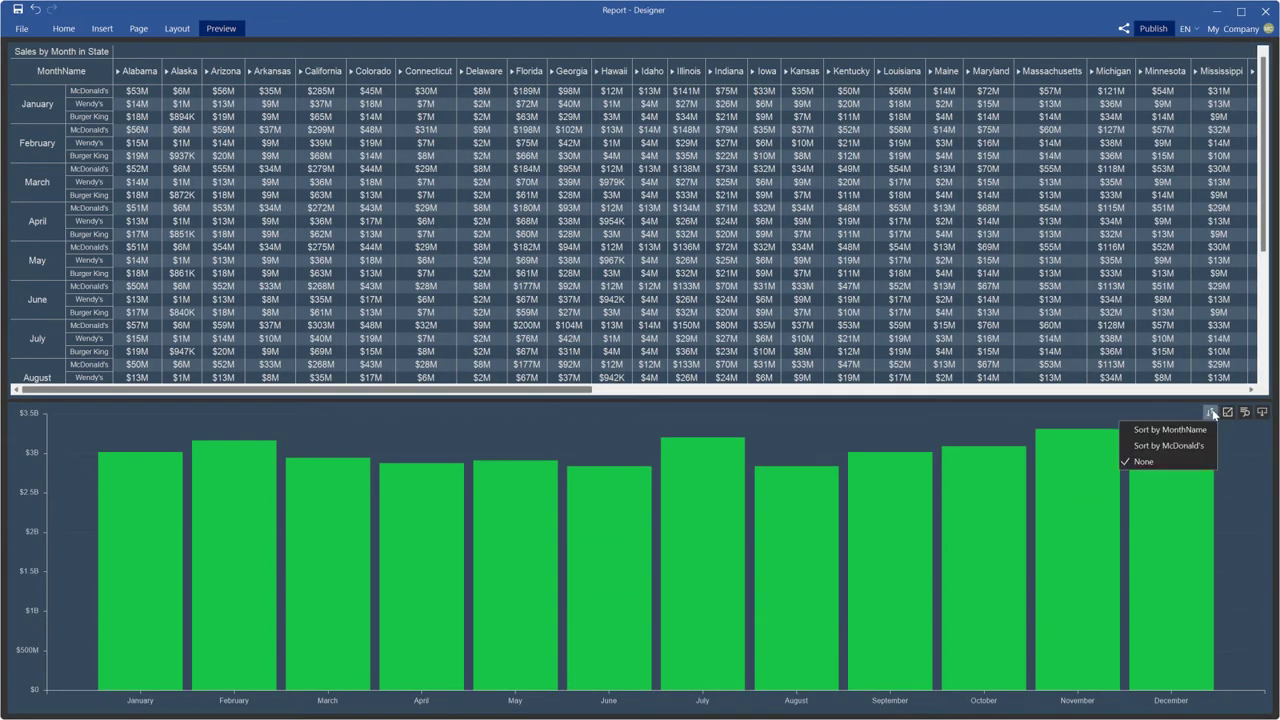
left_click(1191, 429)
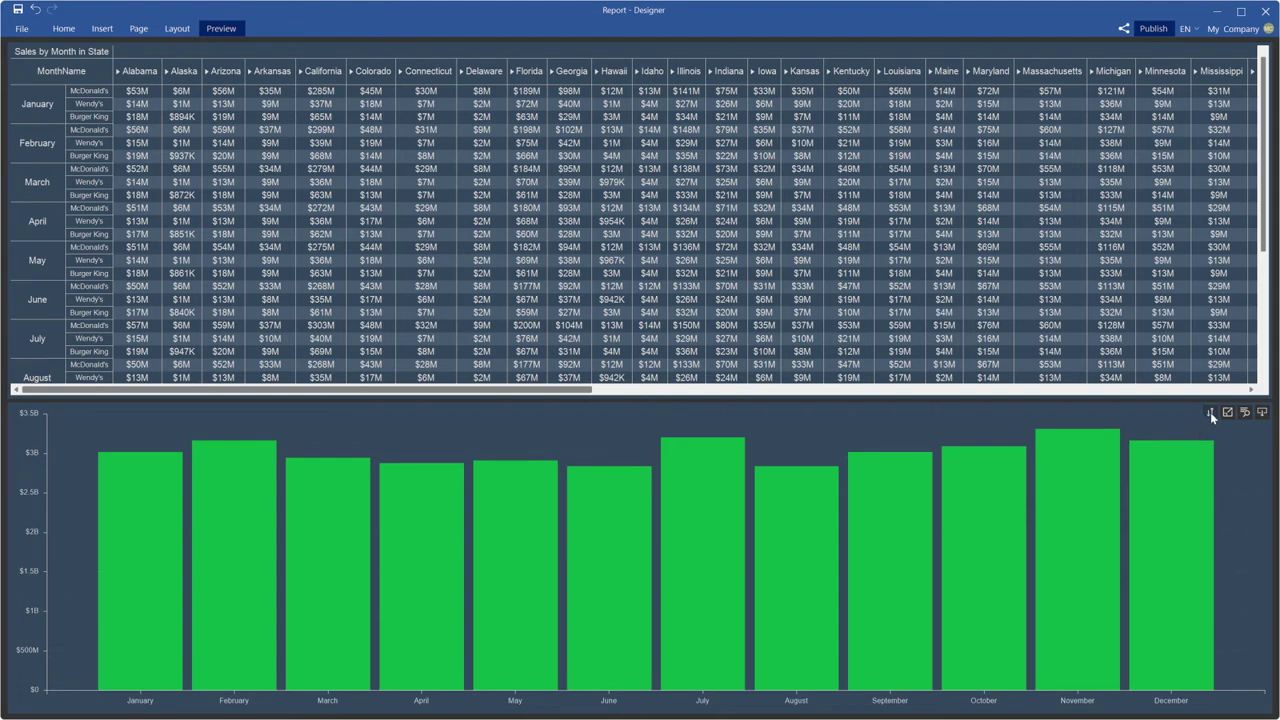
left_click(1210, 412)
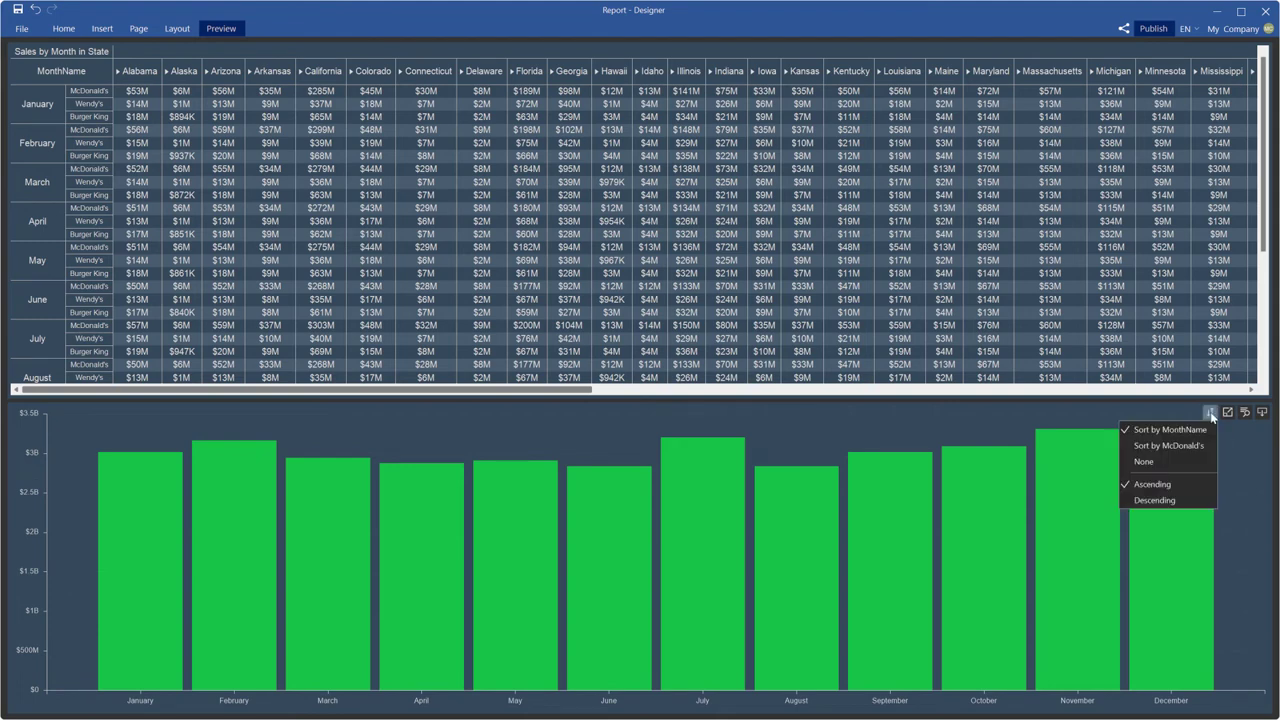
left_click(1173, 500)
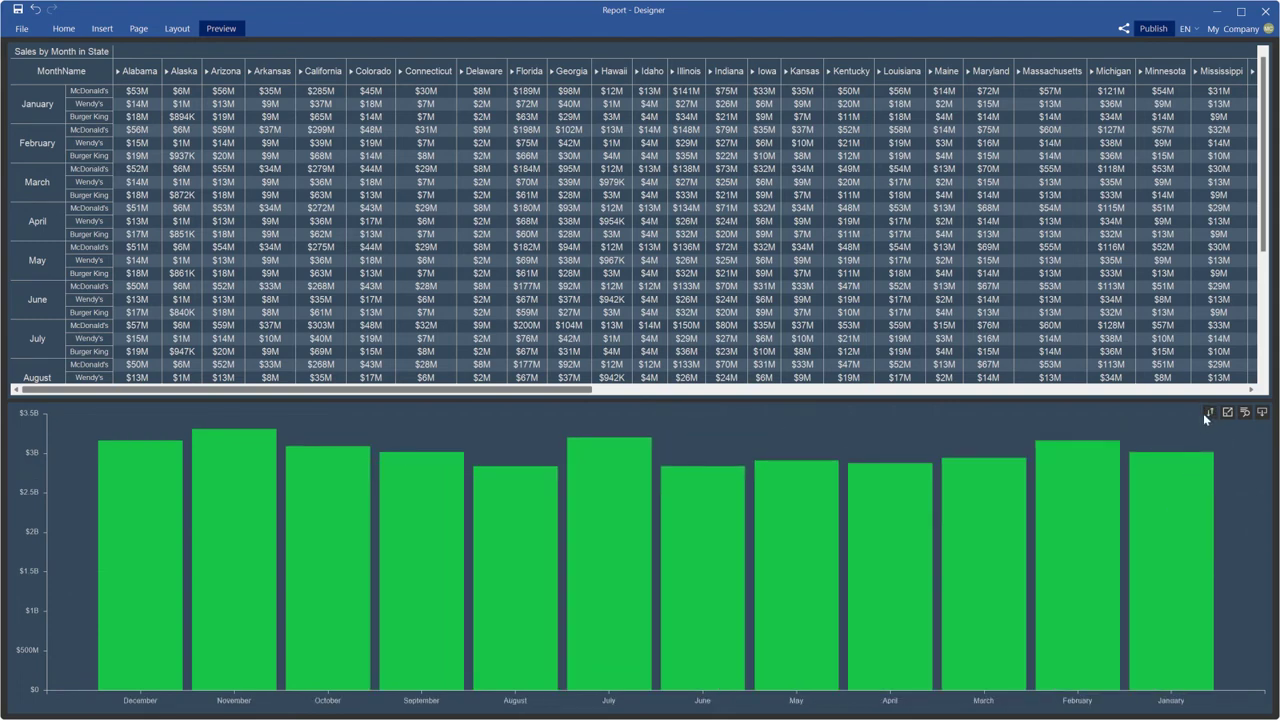
left_click(1210, 412)
left_click(1184, 477)
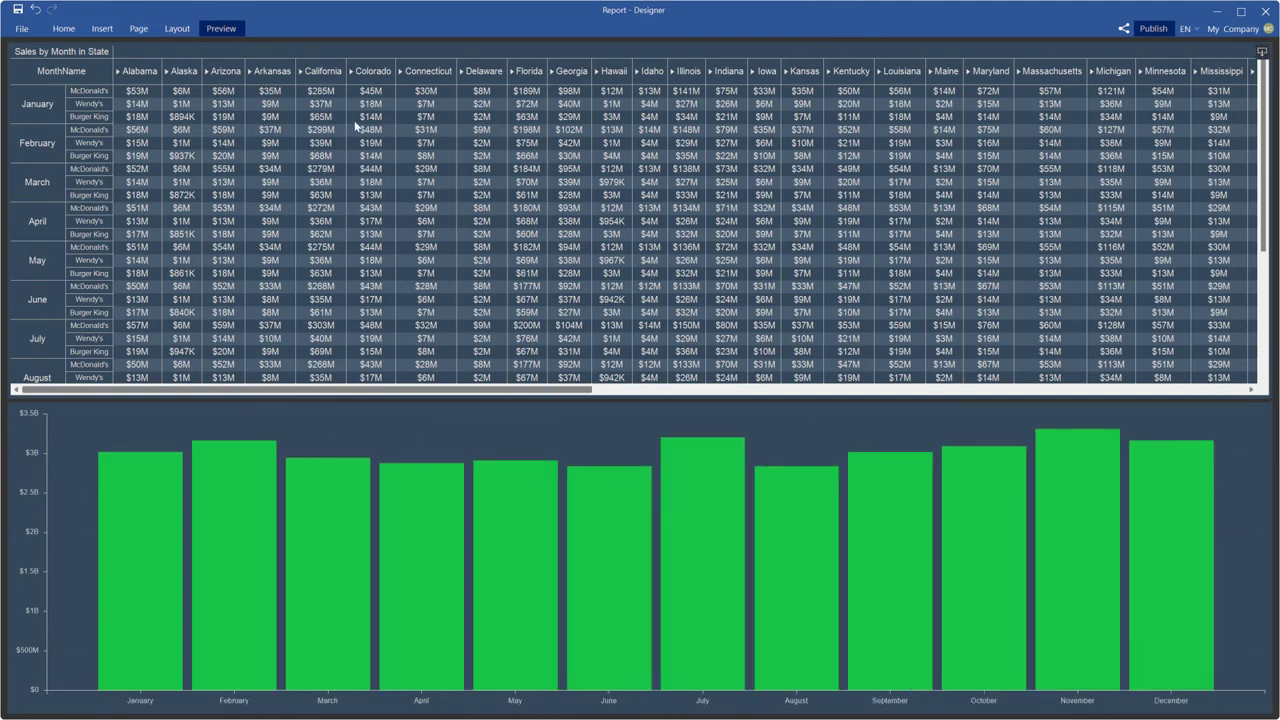
Step: Return to the design and change the column chart's MonthName argument expression to FiscalMonthIdent(SalesbyMonth.MonthName, "May")
left_click(63, 29)
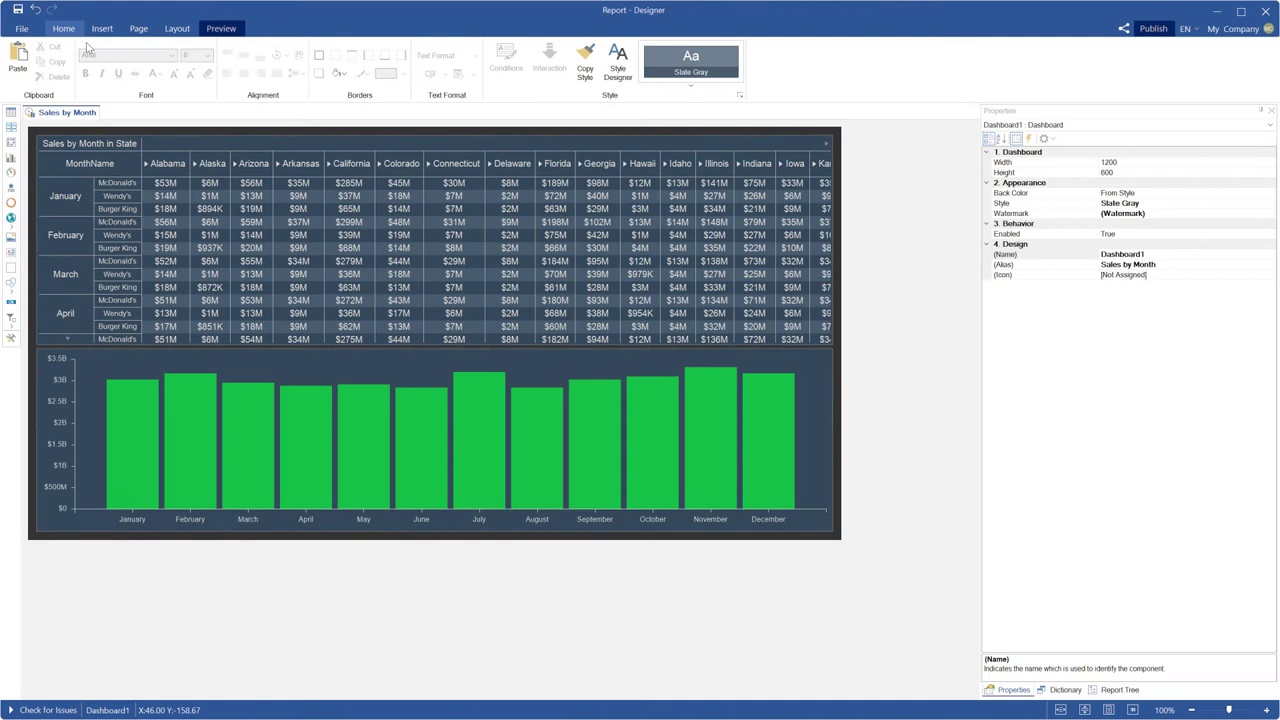
double_click(380, 374)
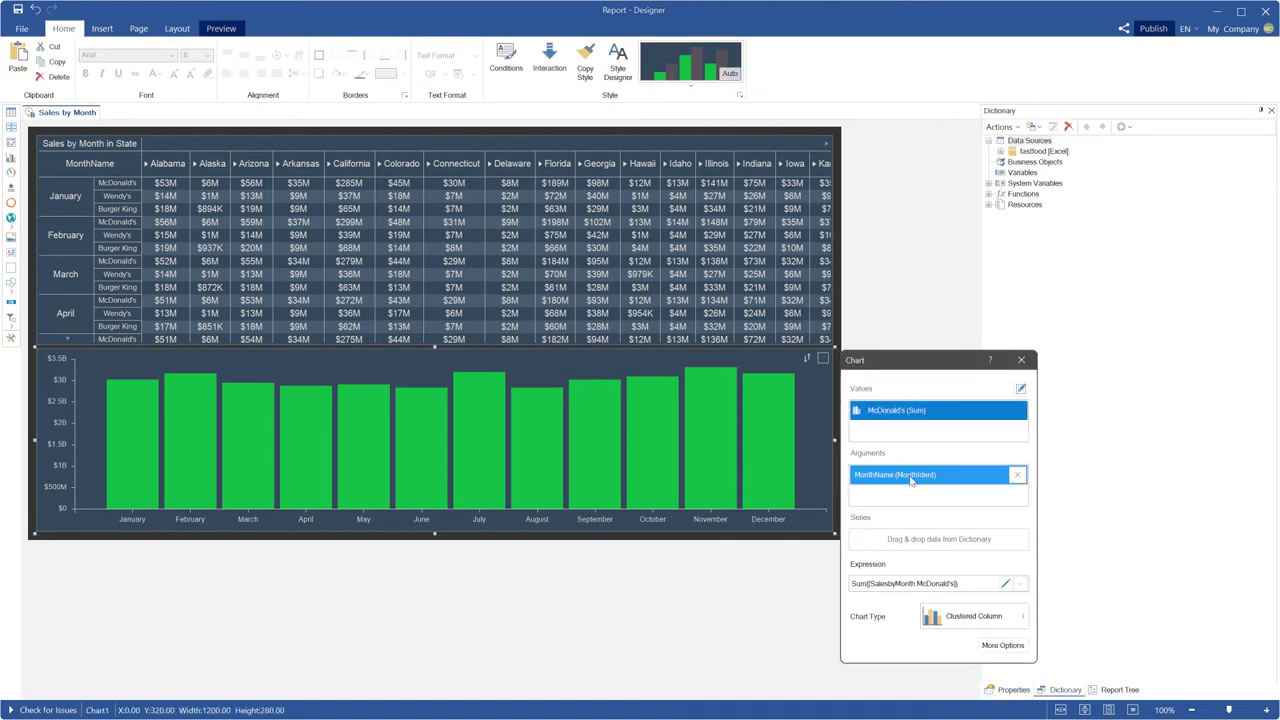
left_click(911, 484)
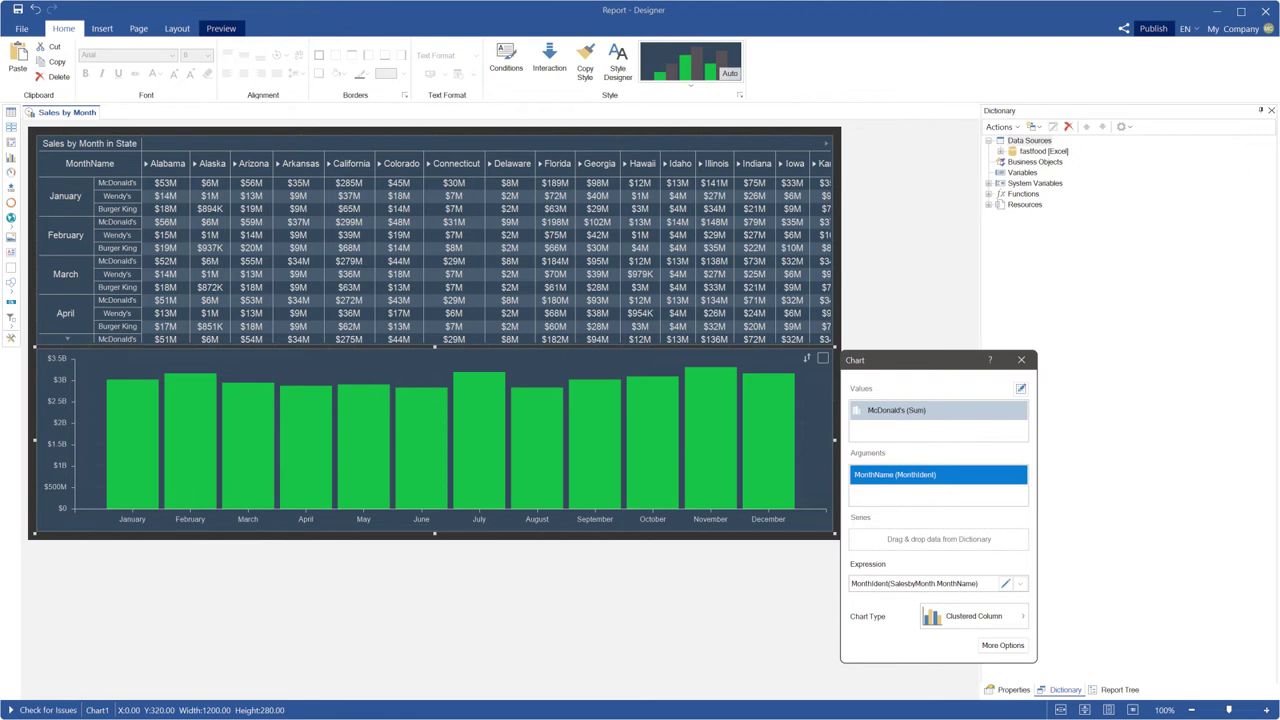
left_click(851, 583)
type("Fiscal")
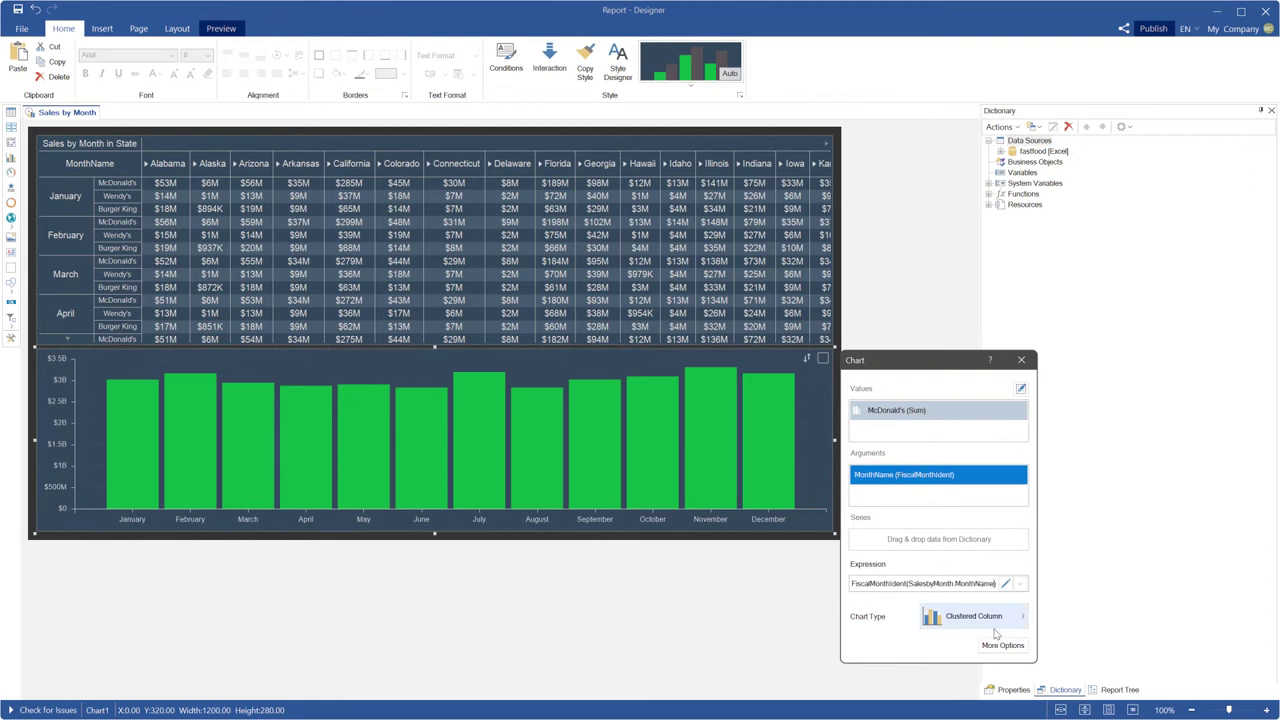
type(", \"May\"")
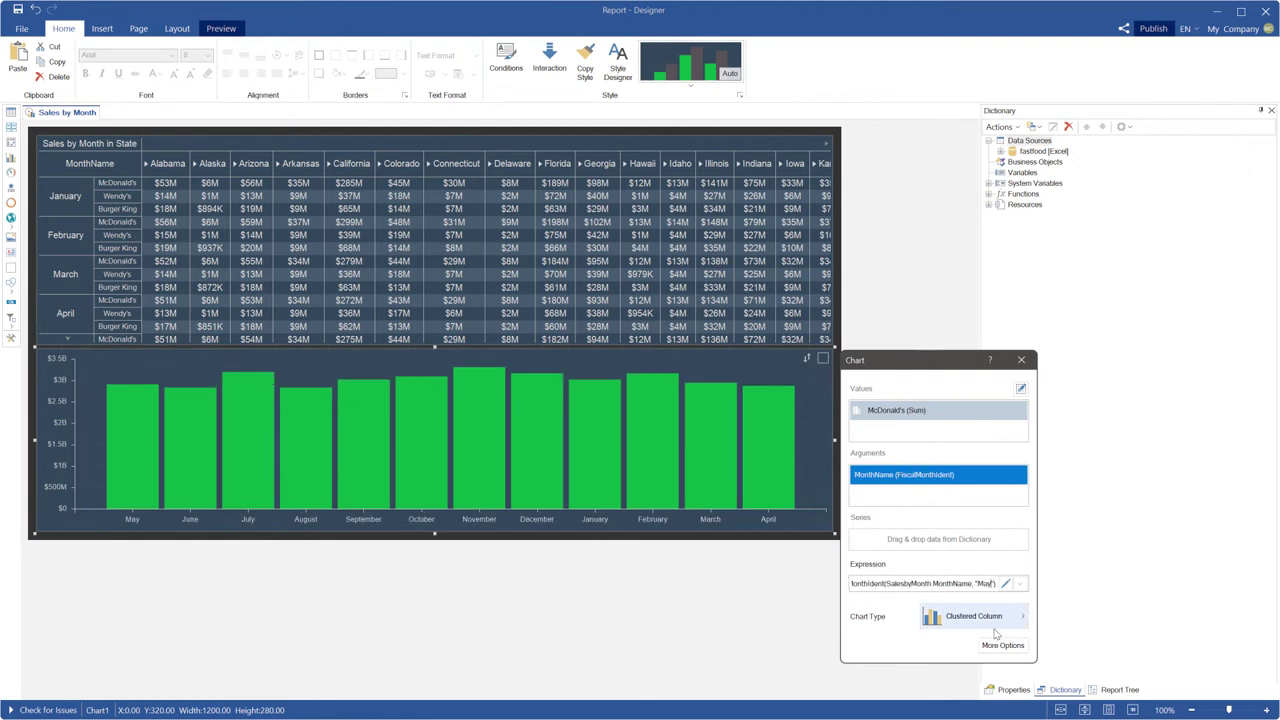
Step: Change the starting month in the FiscalMonthIdent expression to "September"
key("BackSpace")
key("BackSpace")
key("BackSpace")
type("September")
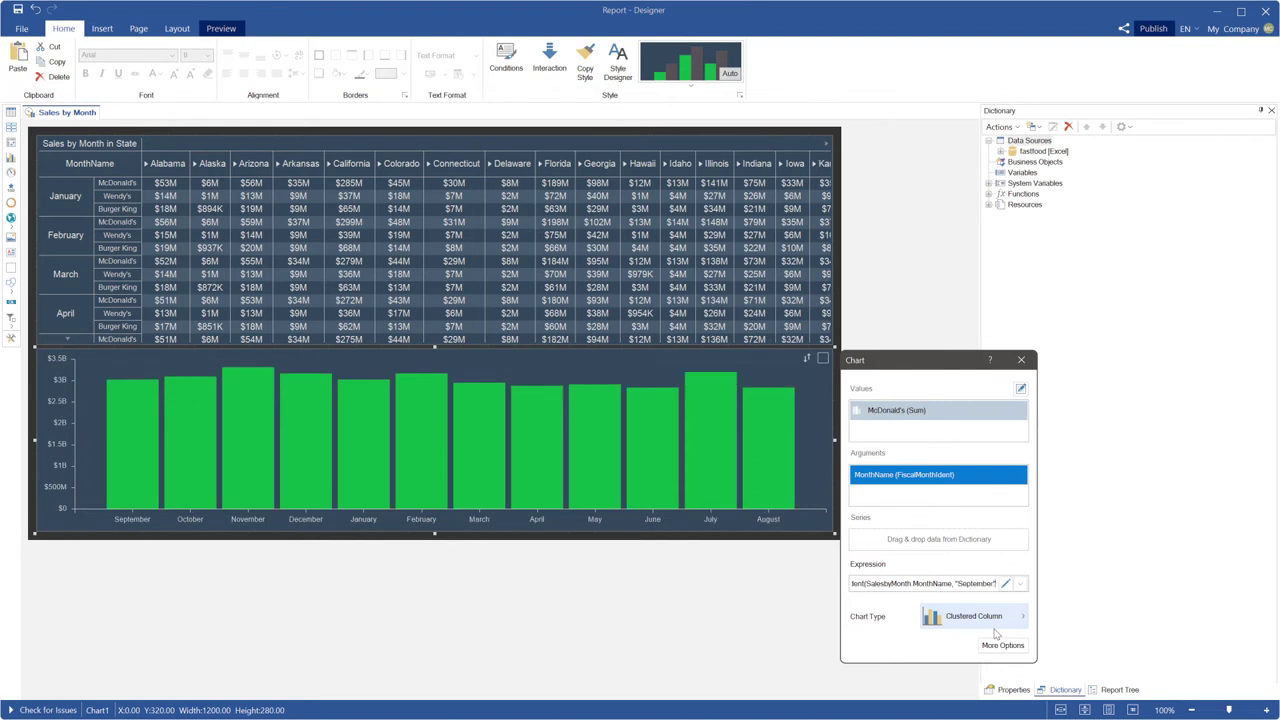
Step: Replace the starting month name in the FiscalMonthIdent expression with the month number 8
key("BackSpace")
key("BackSpace")
key("BackSpace")
key("BackSpace")
key("BackSpace")
key("BackSpace")
key("BackSpace")
key("BackSpace")
key("BackSpace")
key("BackSpace")
key("Delete")
type("8")
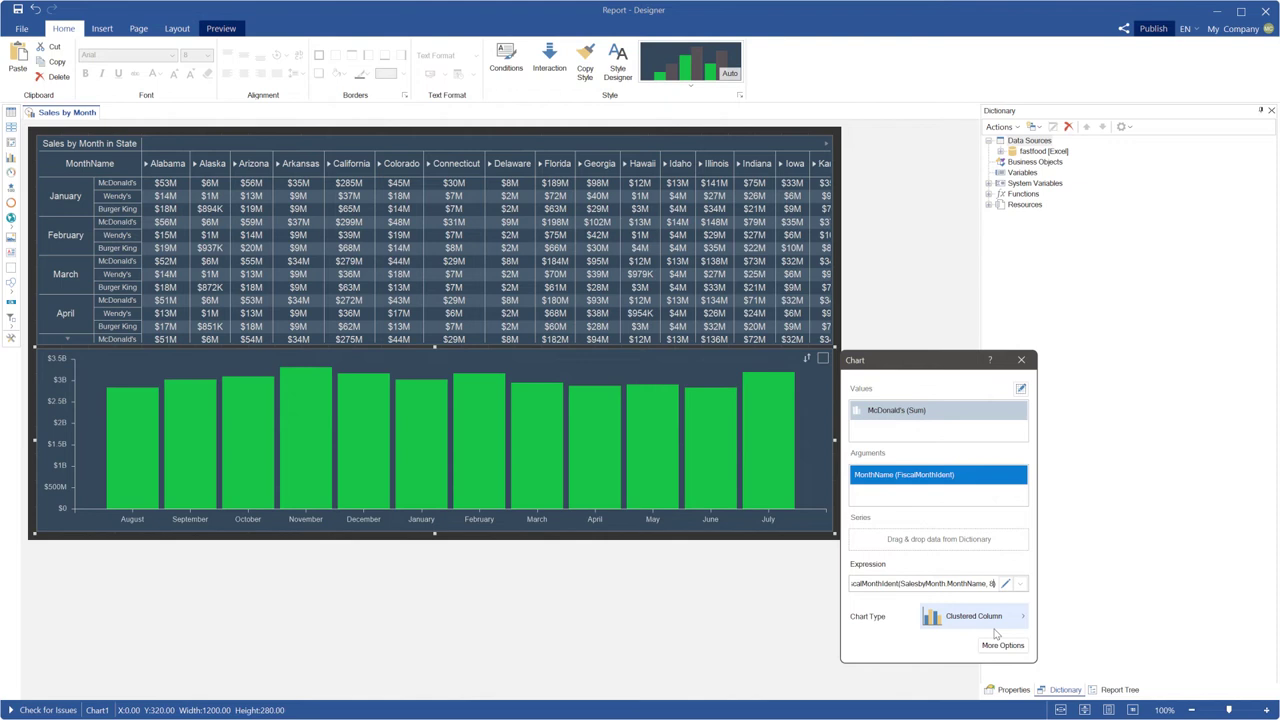
Step: Set the starting month number in the FiscalMonthIdent expression to 12 and close the chart editor
key("BackSpace")
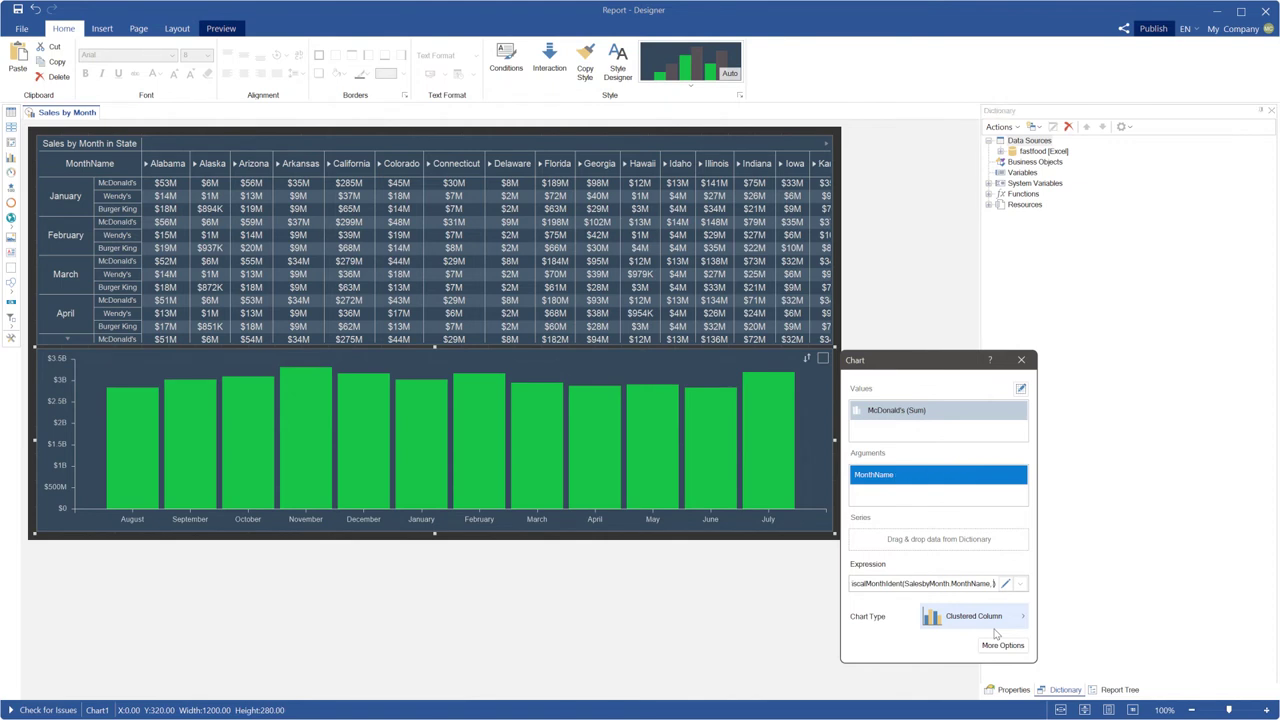
type("12")
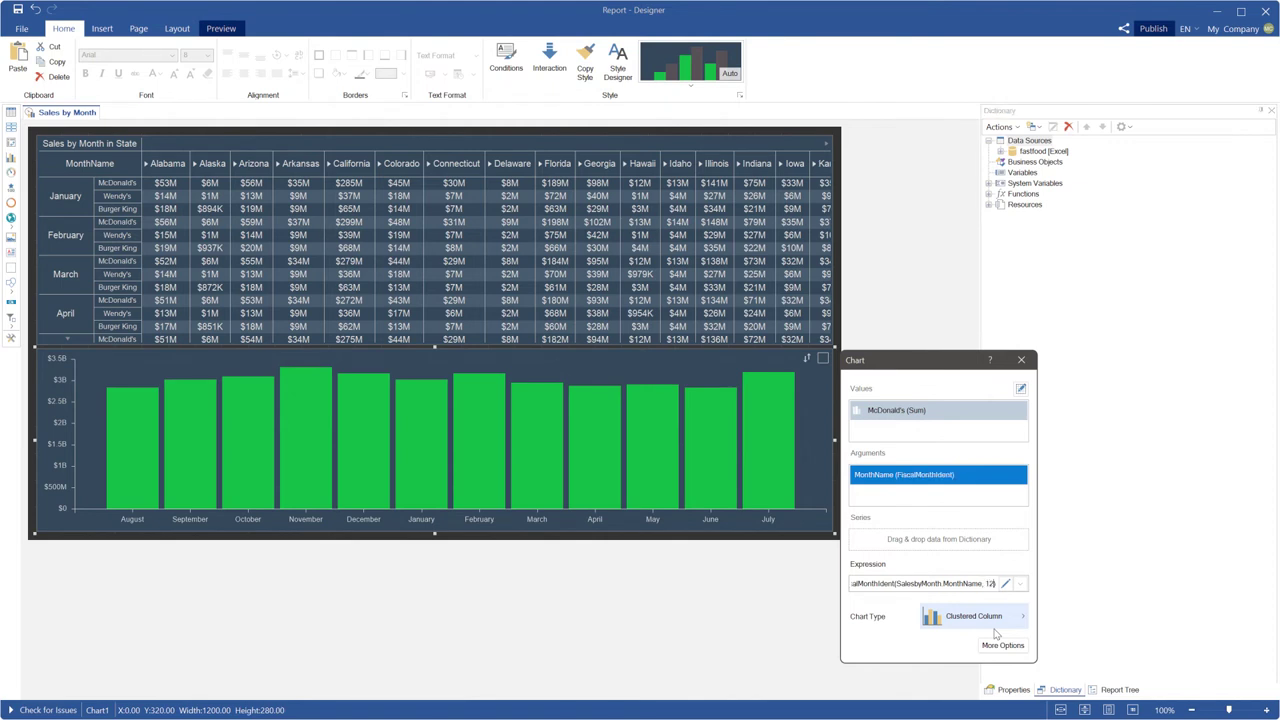
left_click(1021, 361)
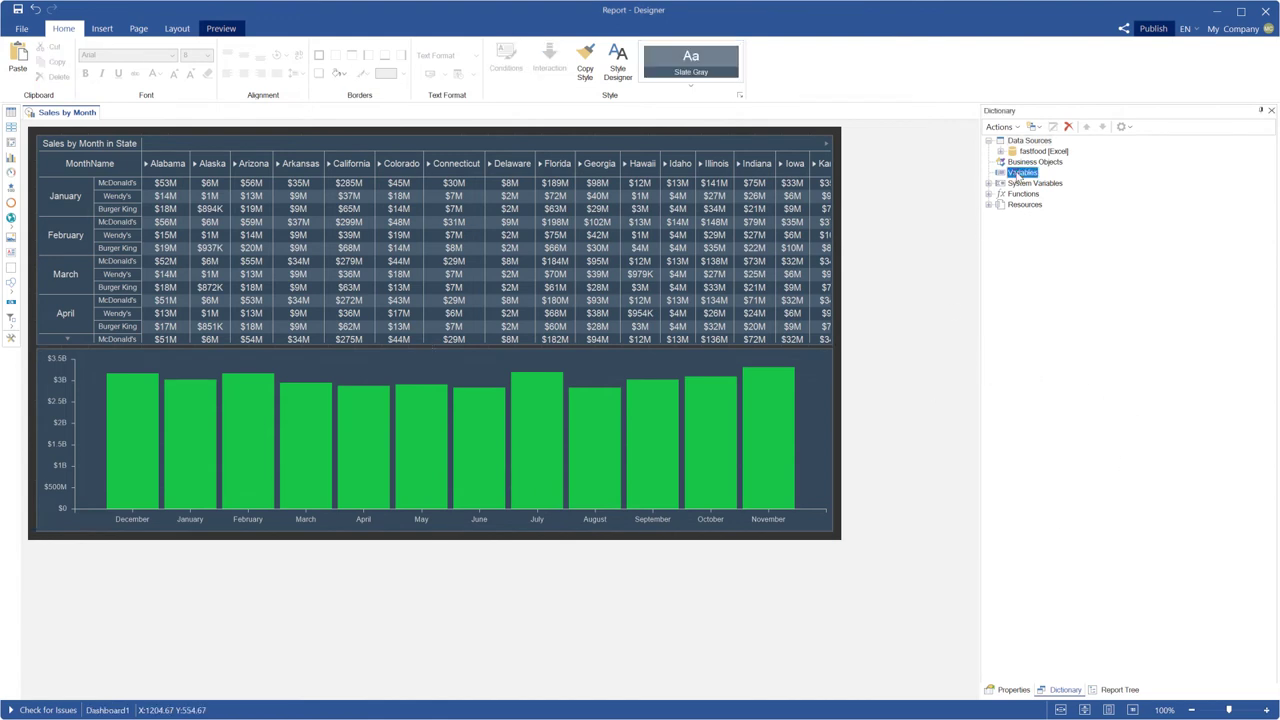
Step: Start a new dictionary variable that is requested from the user and takes its values from data columns
left_click(1034, 126)
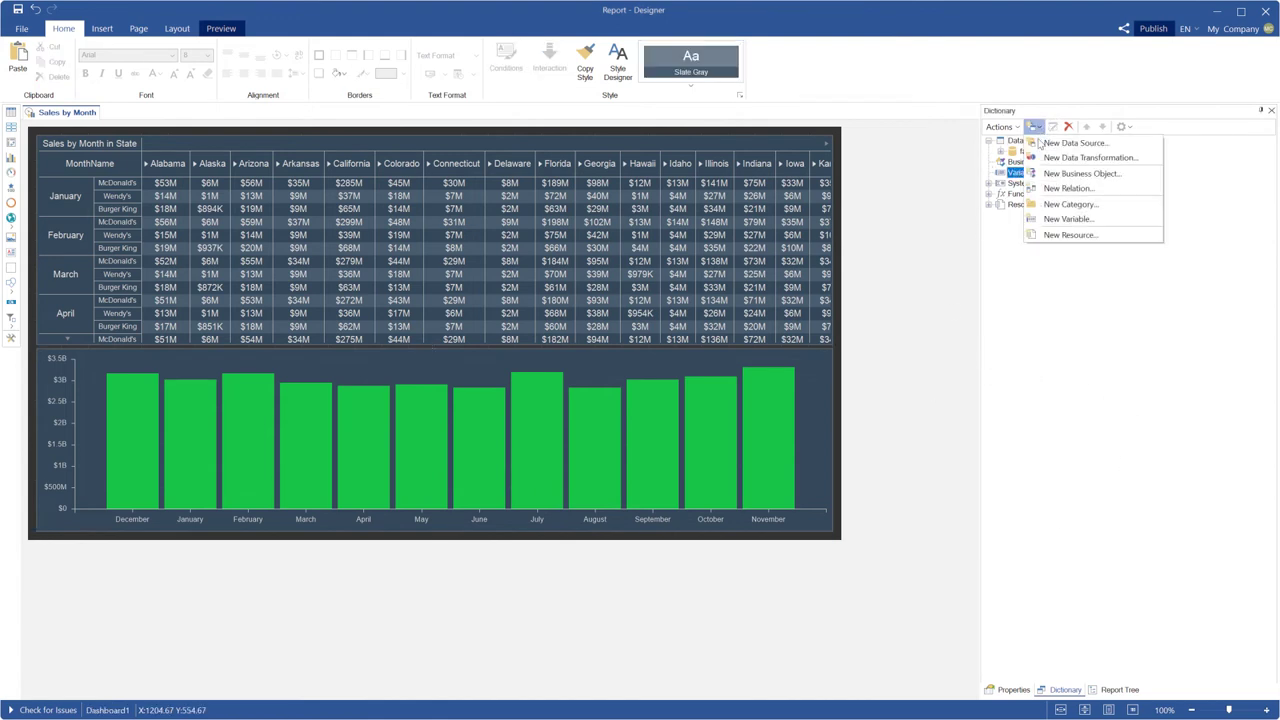
left_click(1068, 218)
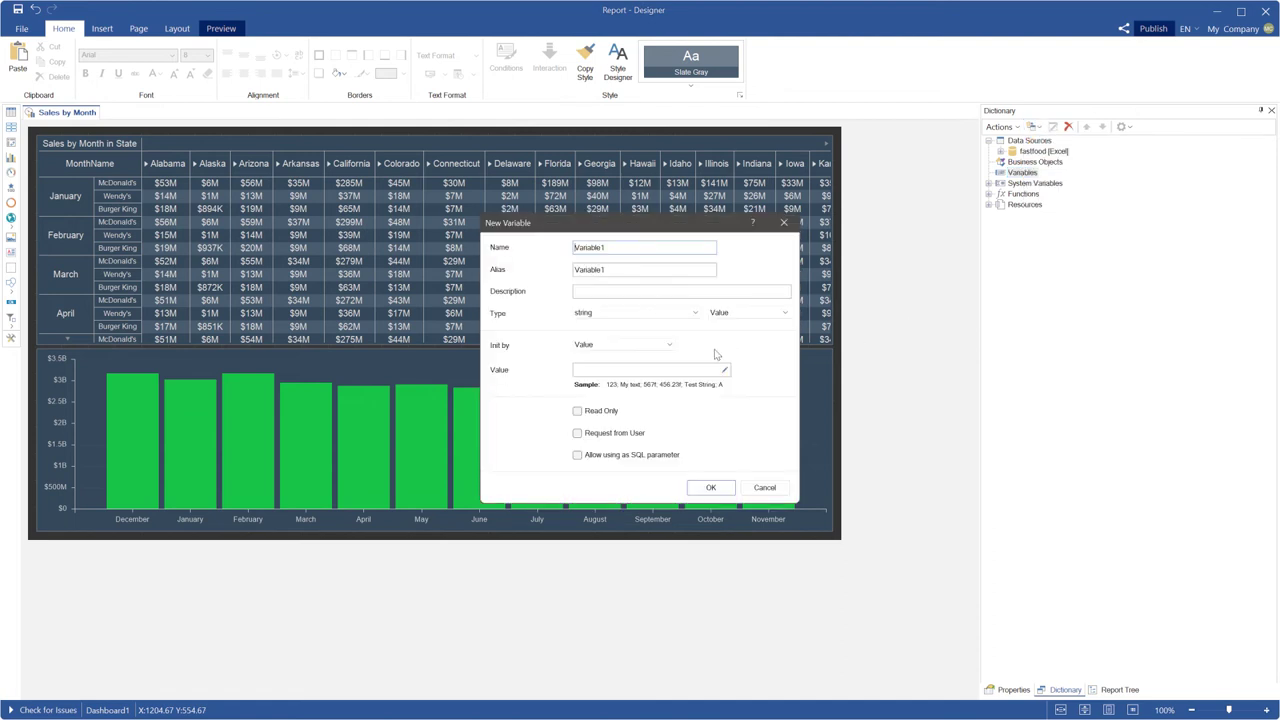
left_click(590, 432)
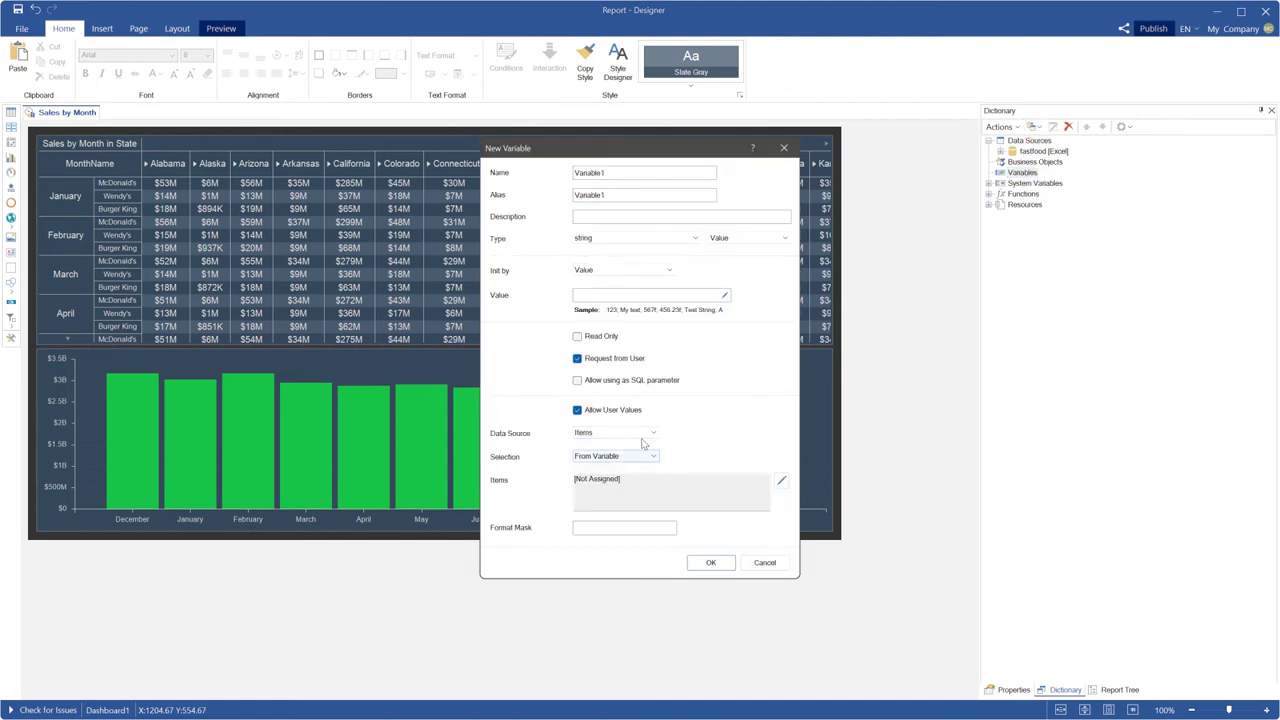
left_click(612, 432)
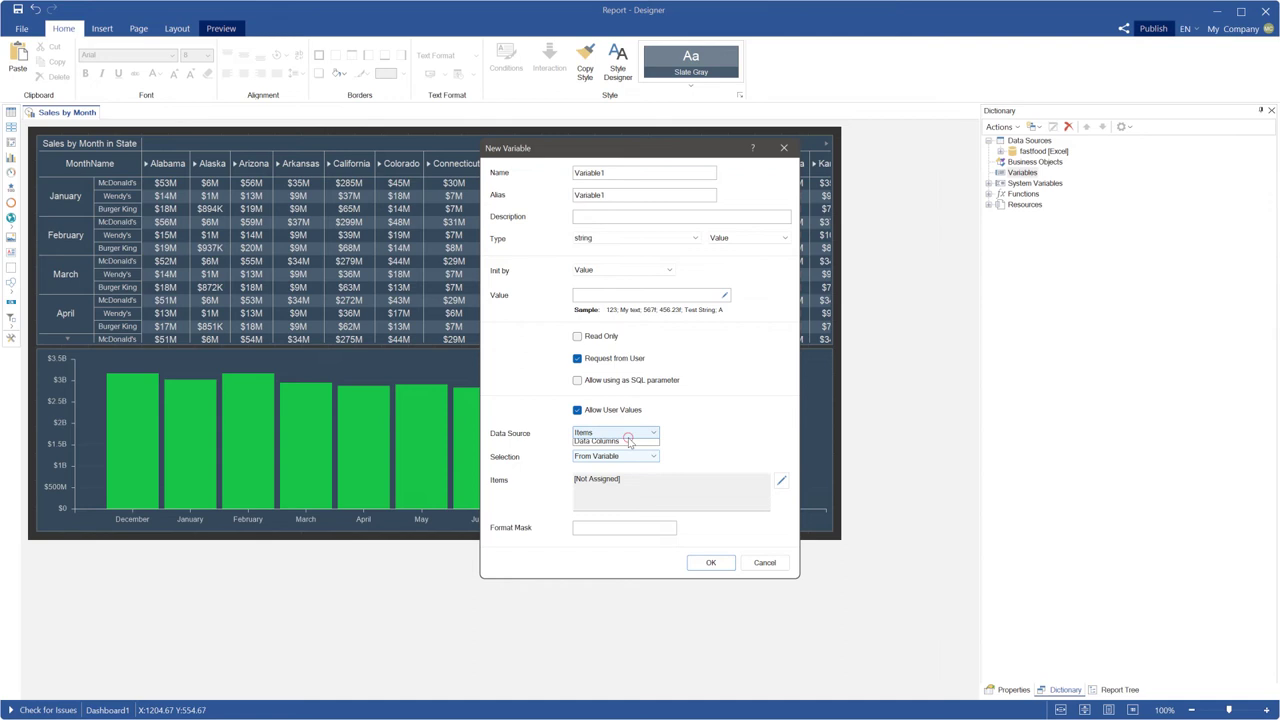
left_click(622, 453)
Step: Set the new variable's keys to SalesbyMonth.MonthID and its labels to SalesbyMonth.MonthName
left_click(640, 442)
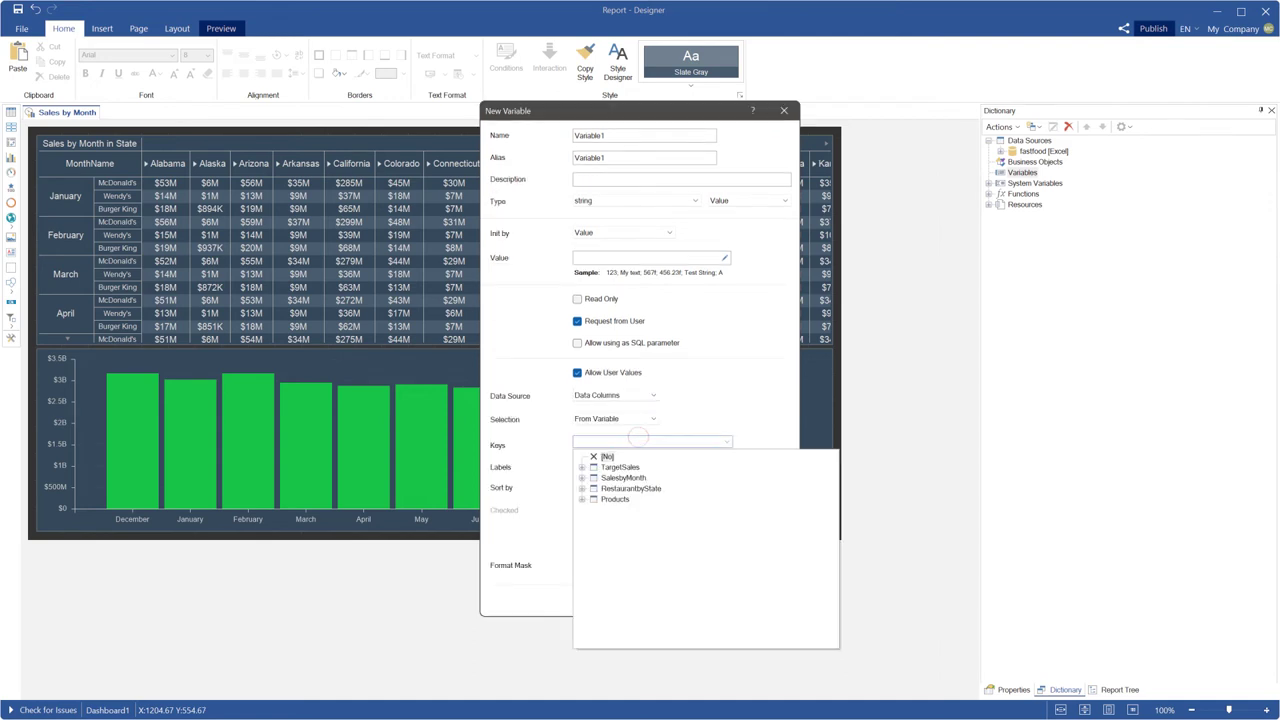
left_click(582, 478)
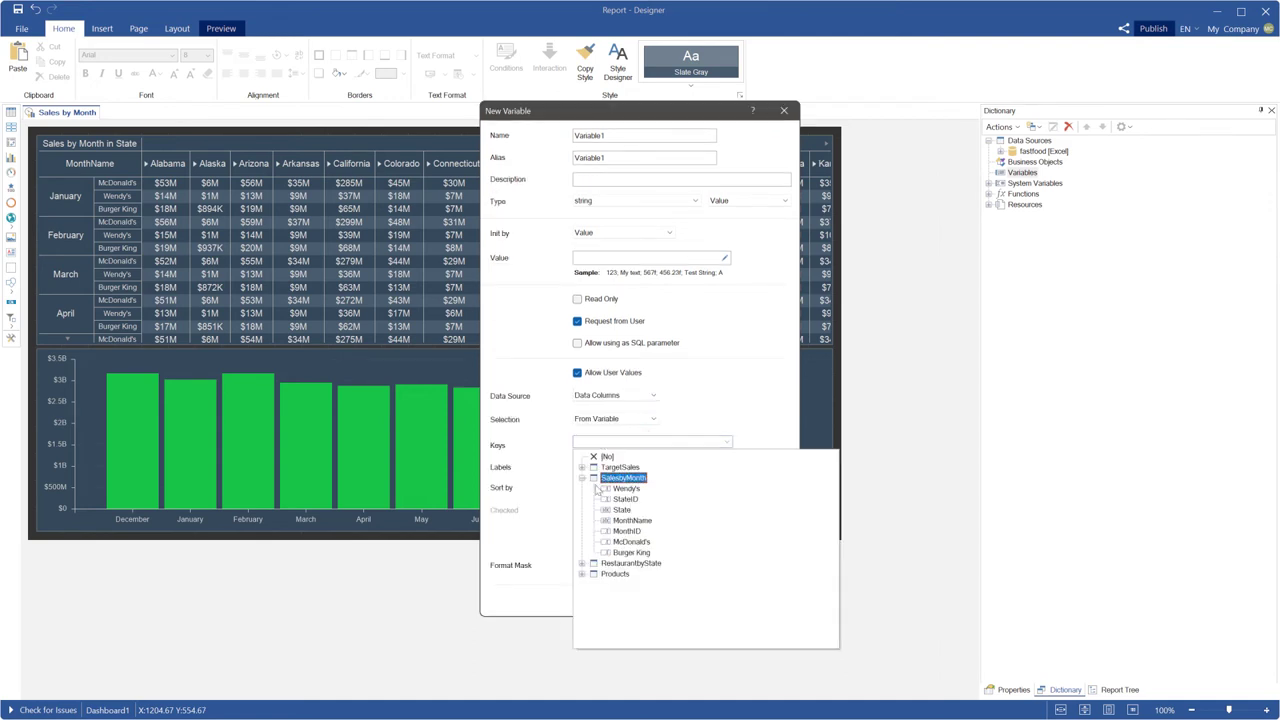
left_click(627, 531)
left_click(625, 465)
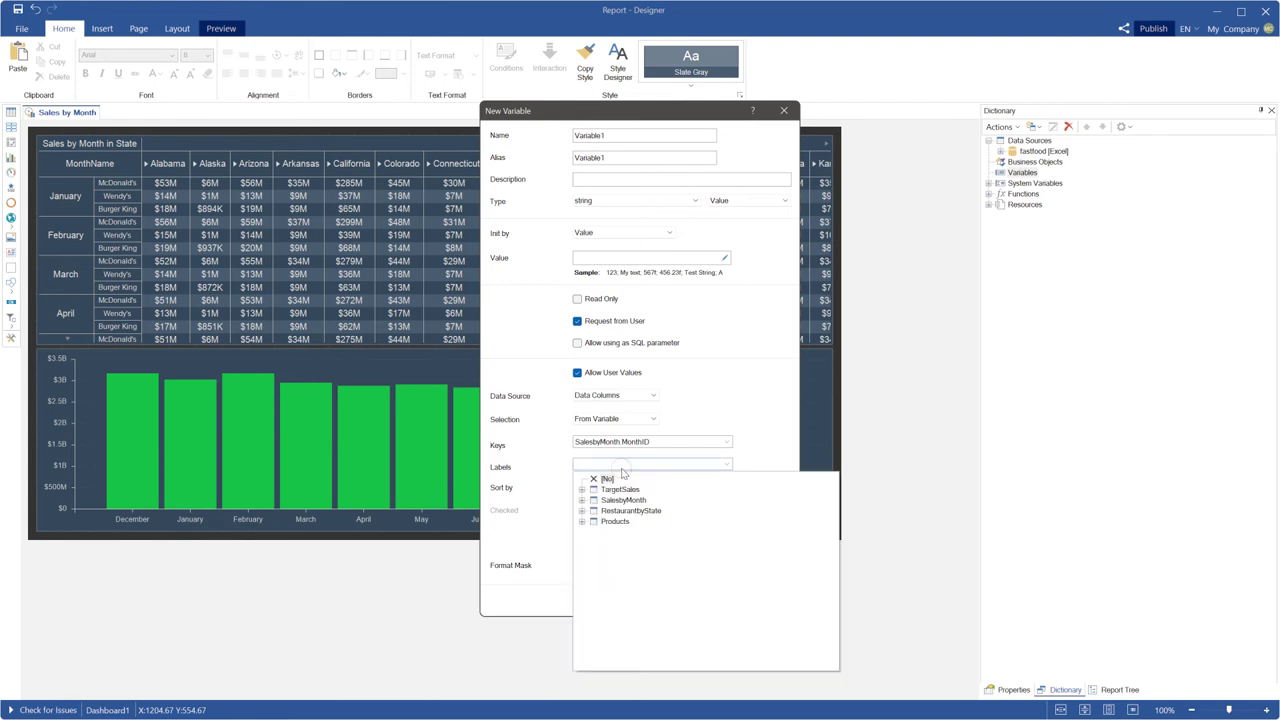
left_click(582, 500)
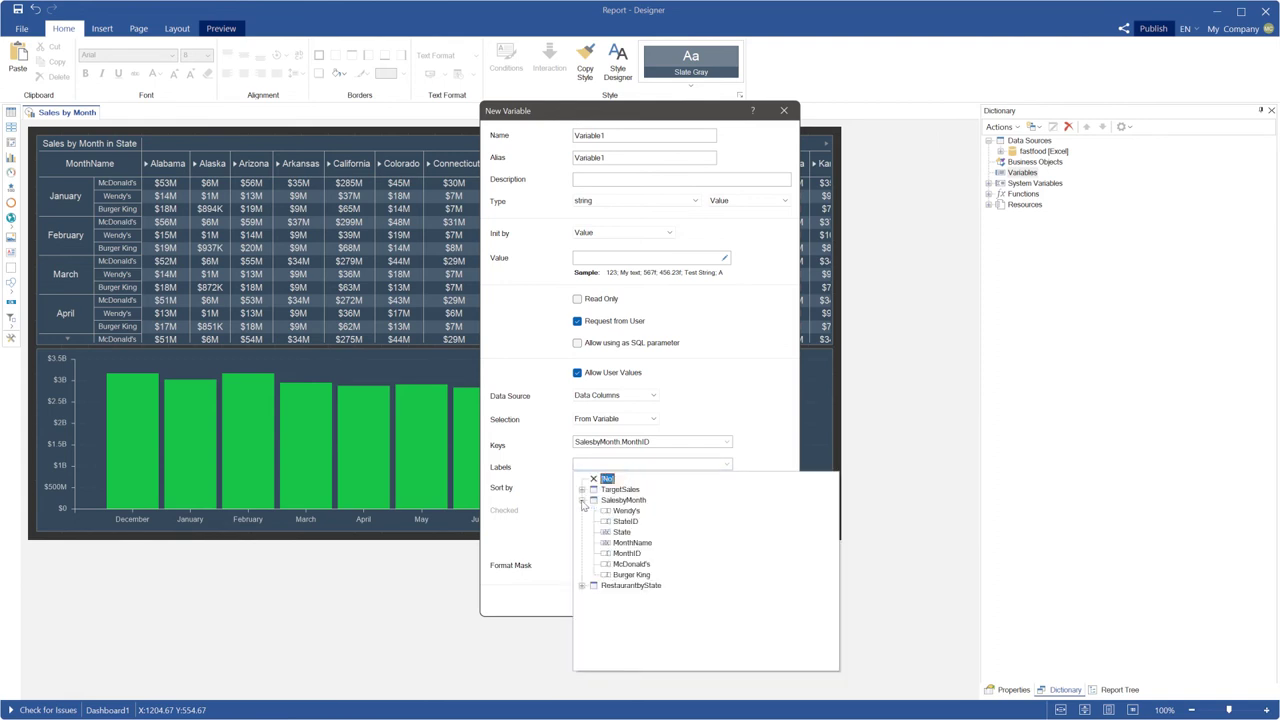
left_click(632, 542)
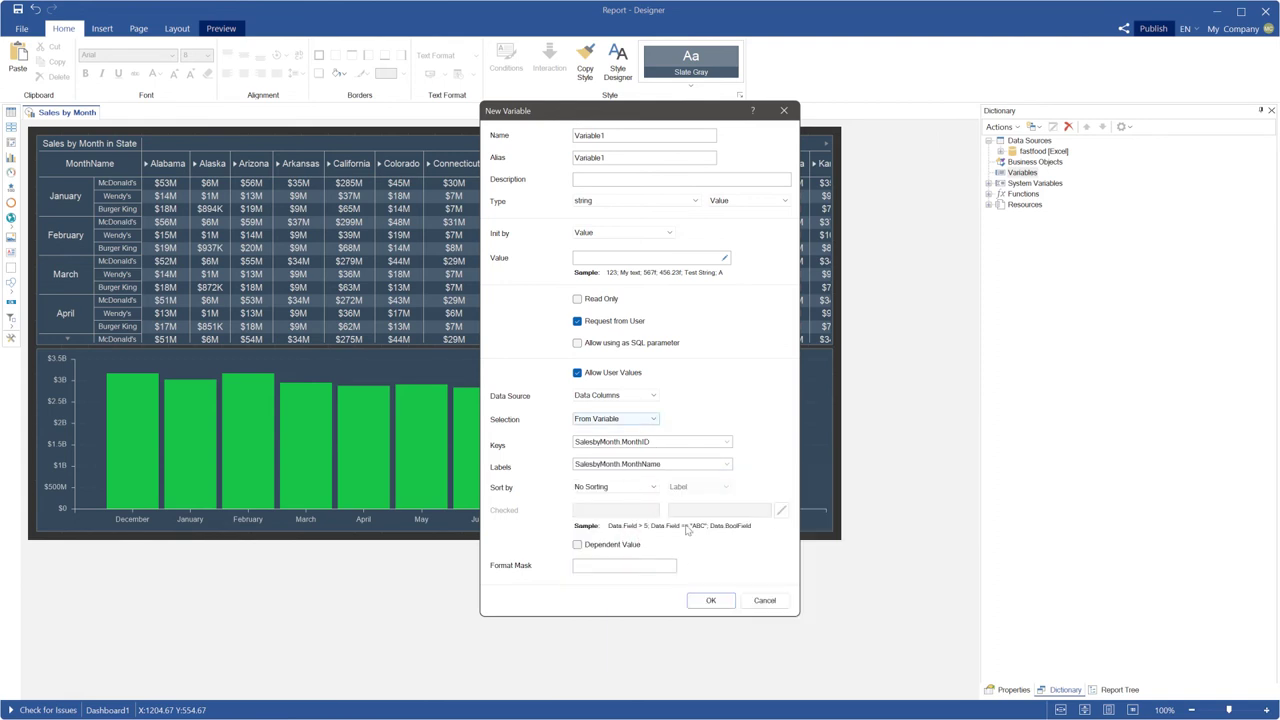
Step: Save the new variable and replace the starting month number in the chart's FiscalMonthIdent argument expression with Variable1
left_click(711, 600)
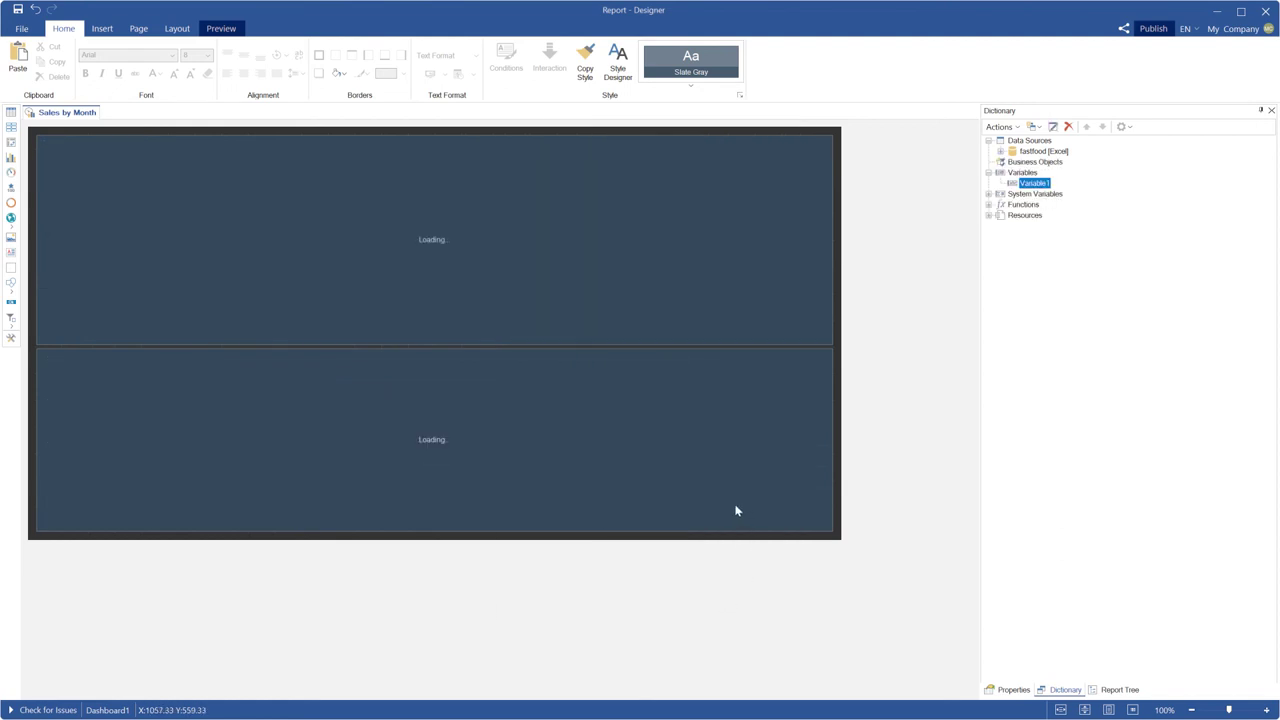
left_click(595, 508)
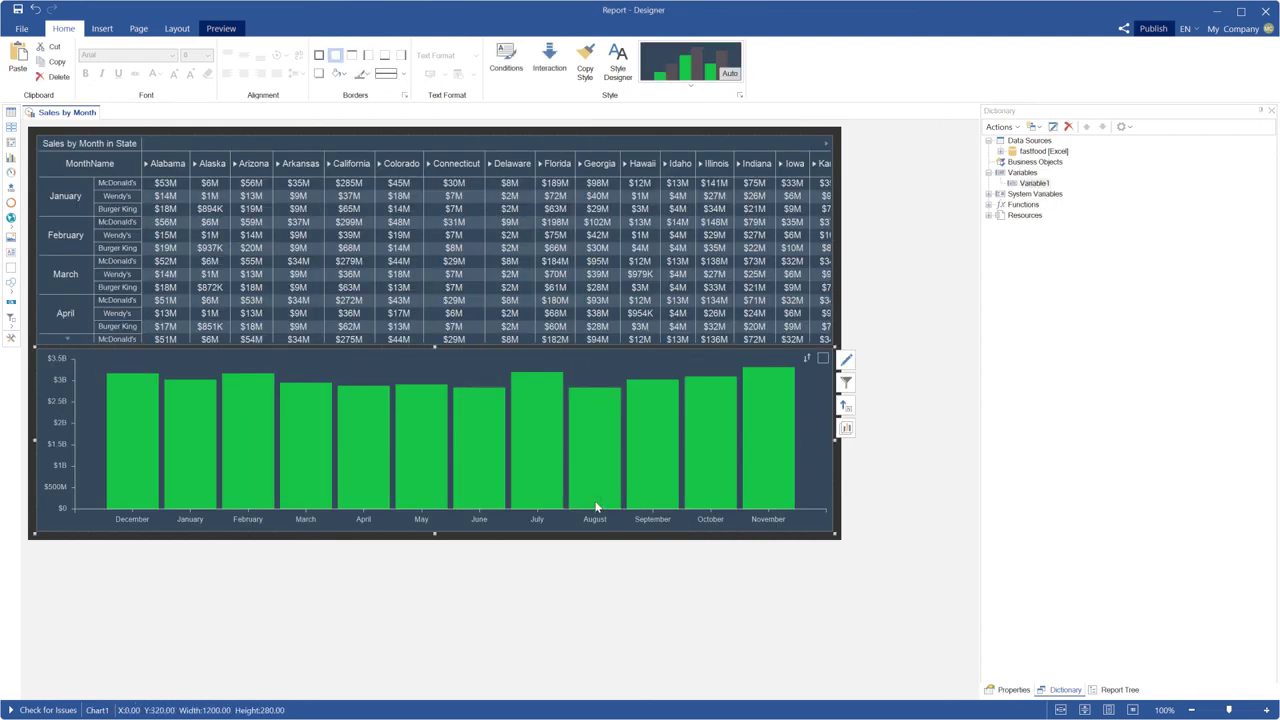
double_click(595, 508)
left_click(928, 476)
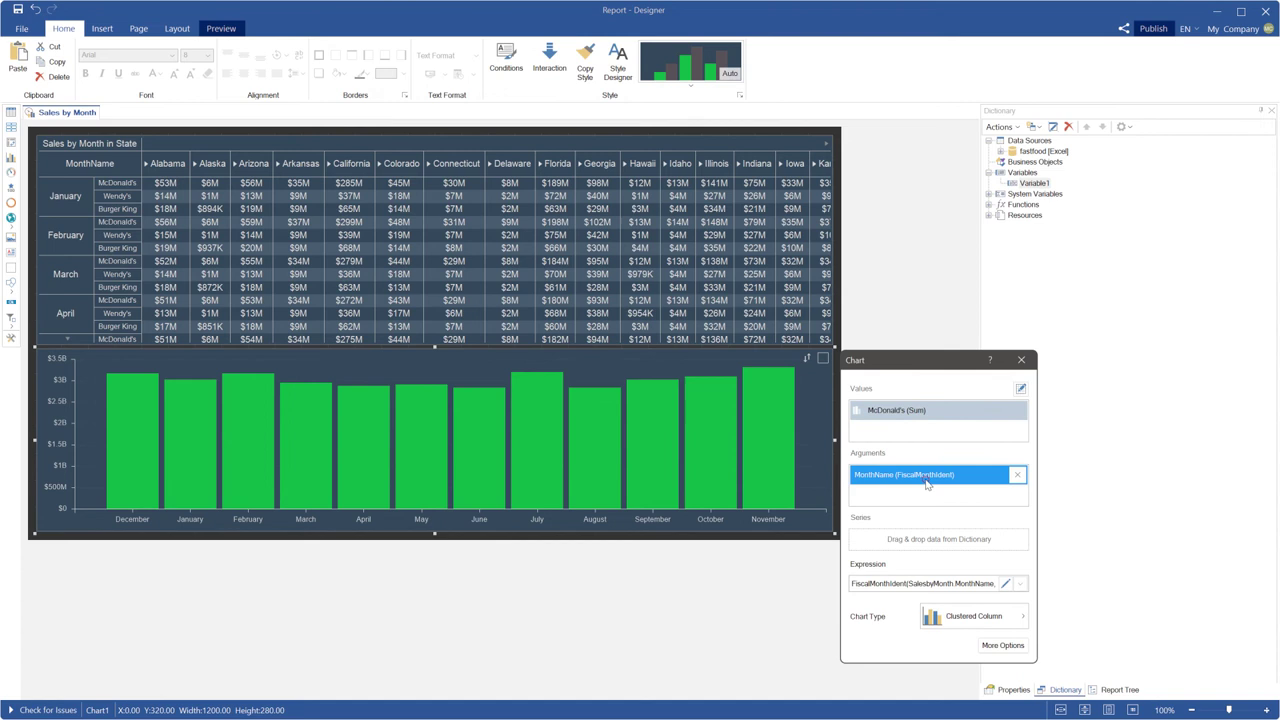
left_click(986, 589)
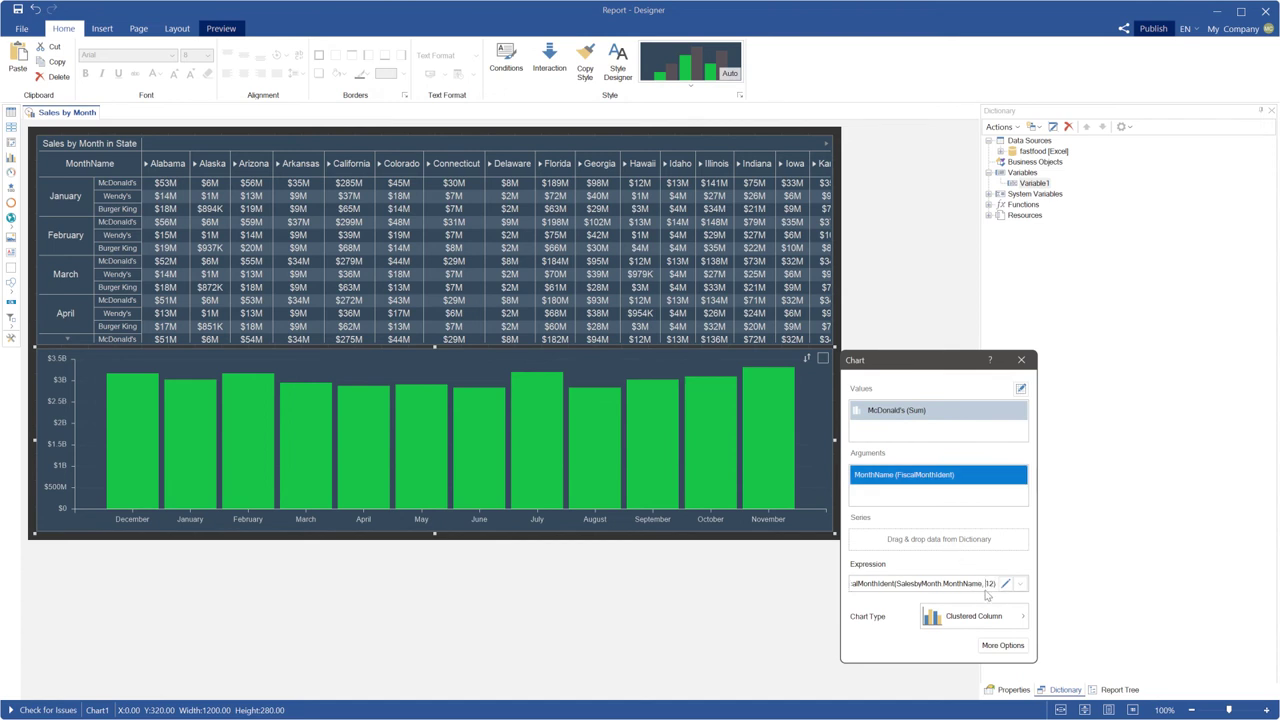
key("BackSpace")
key("BackSpace")
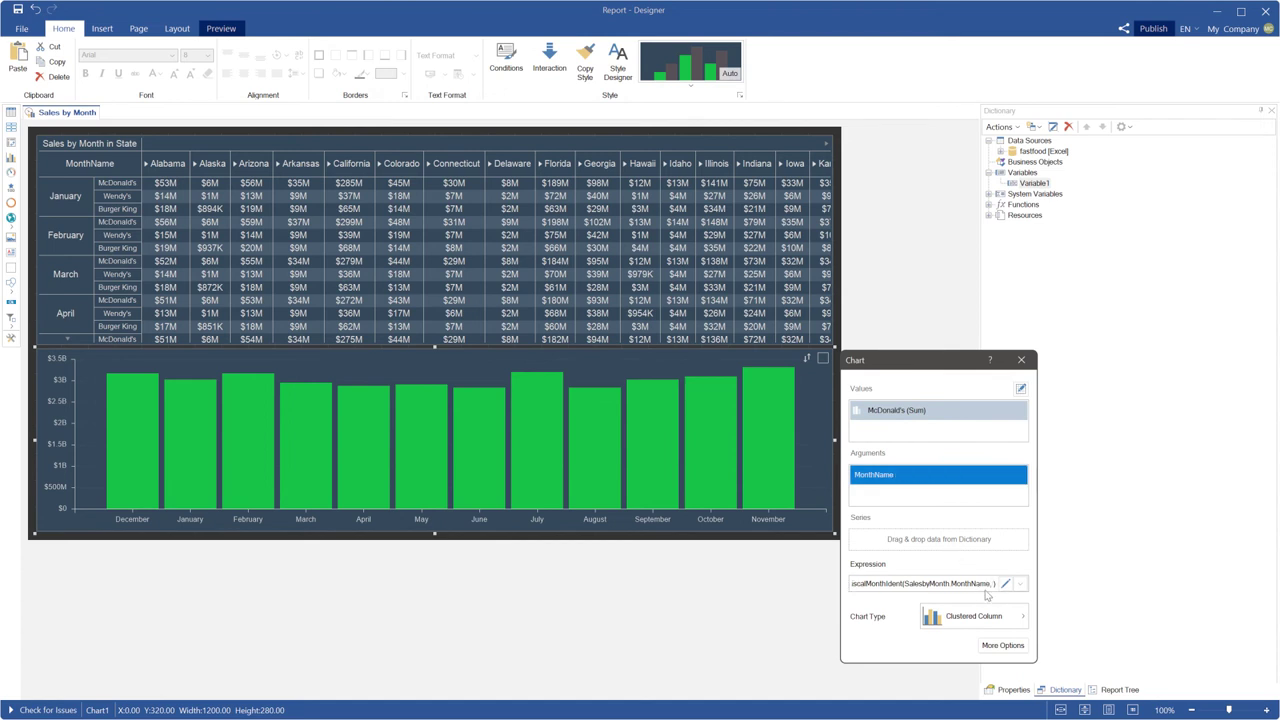
type("Variable1")
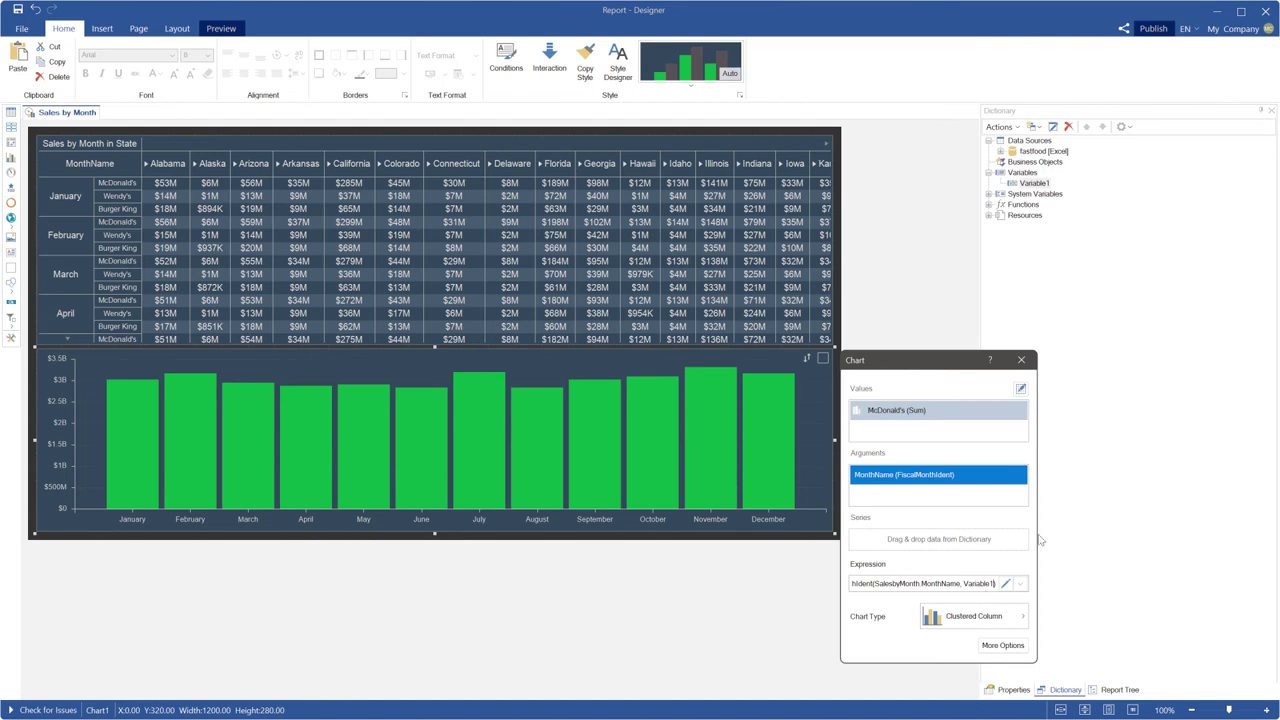
left_click(1021, 362)
Step: Preview the dashboard and submit June as the Variable1 value to start the chart from that month
left_click(236, 31)
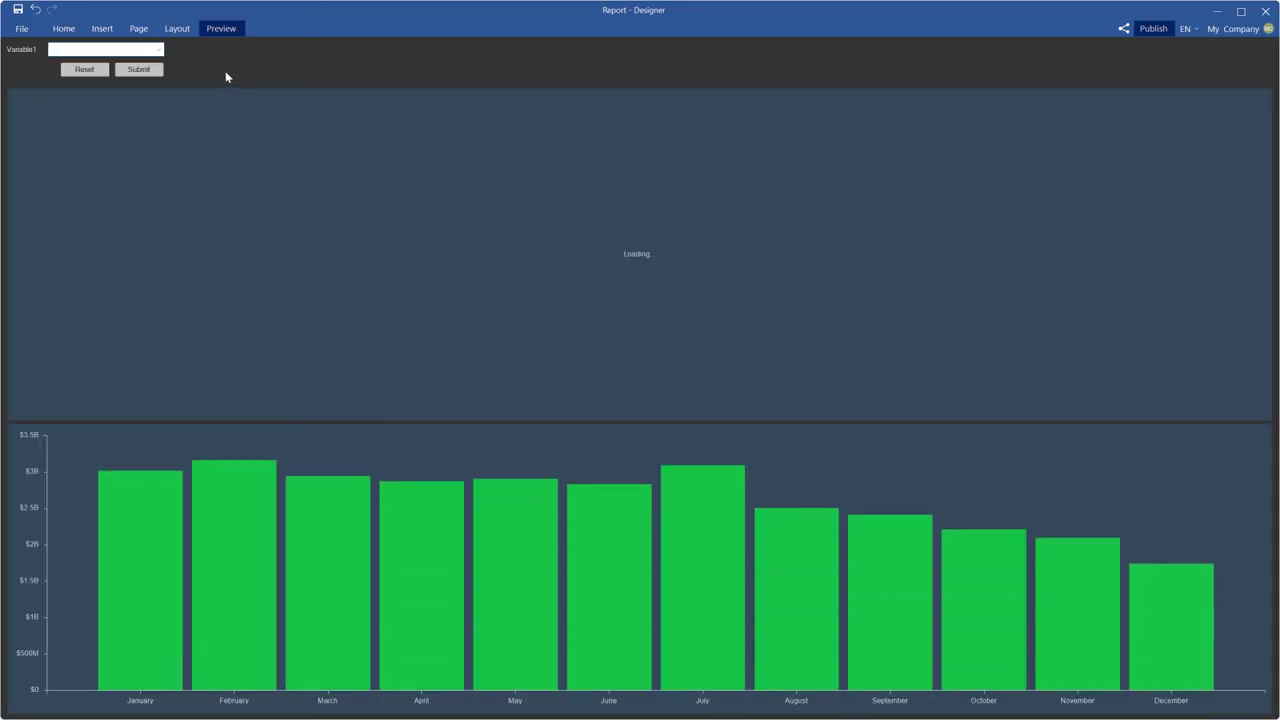
left_click(159, 51)
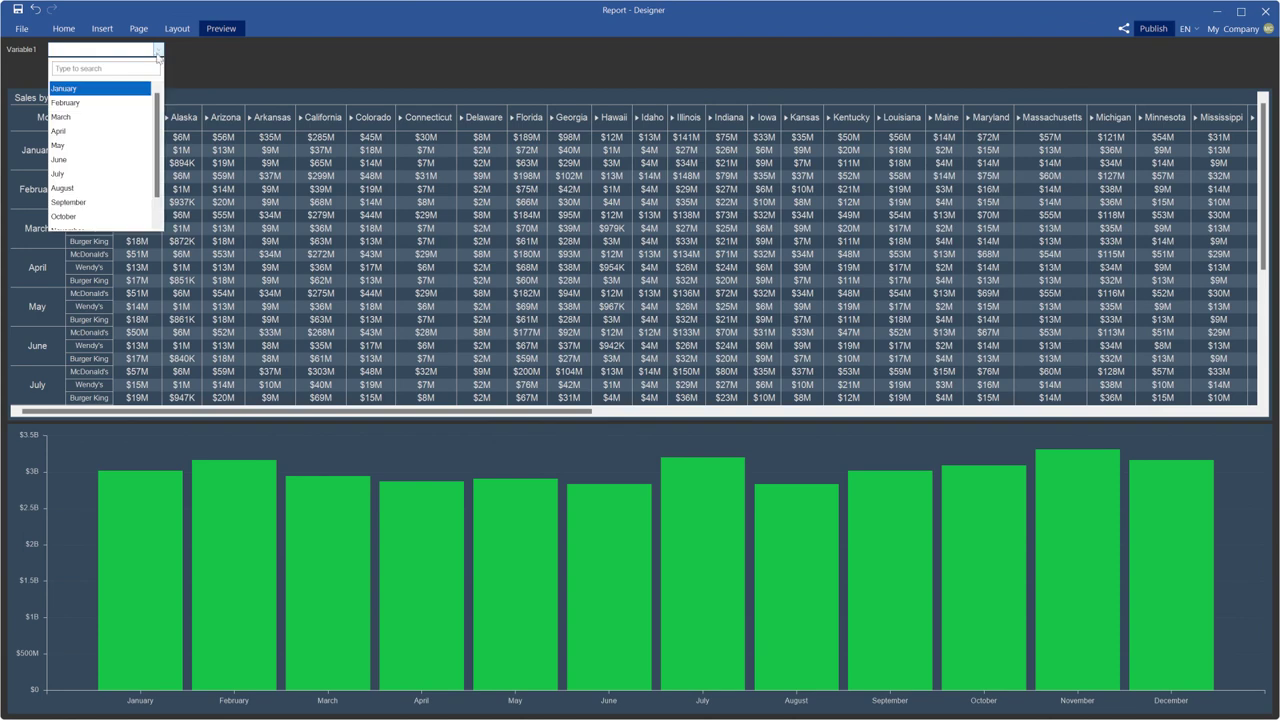
left_click(100, 160)
left_click(137, 70)
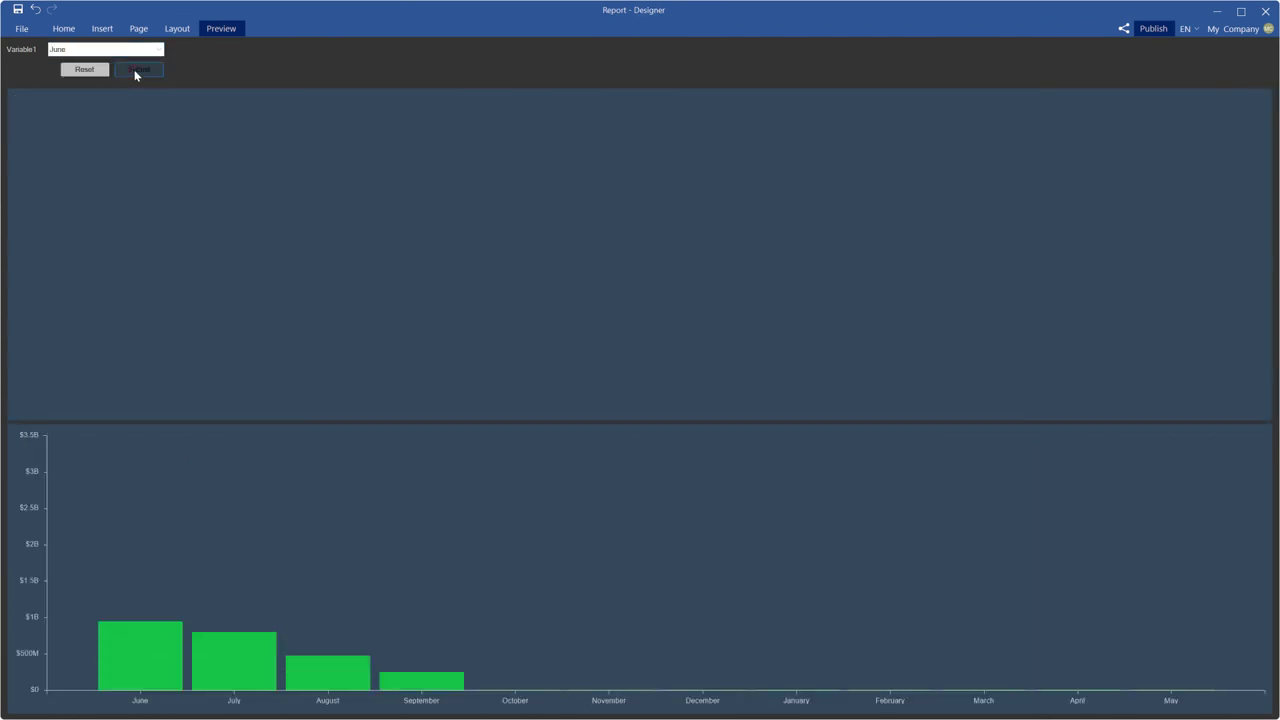
Step: Change the Variable1 value to October in the preview and submit it to re-sort the chart
left_click(159, 50)
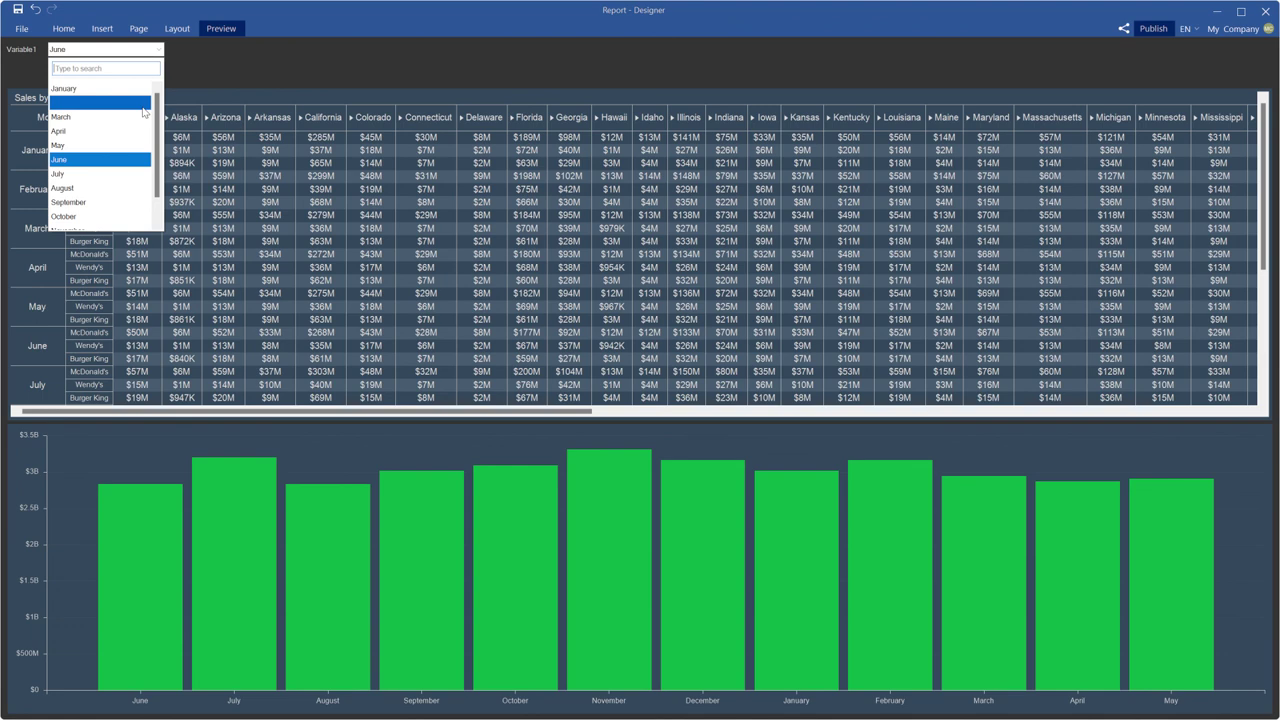
left_click(112, 216)
left_click(141, 70)
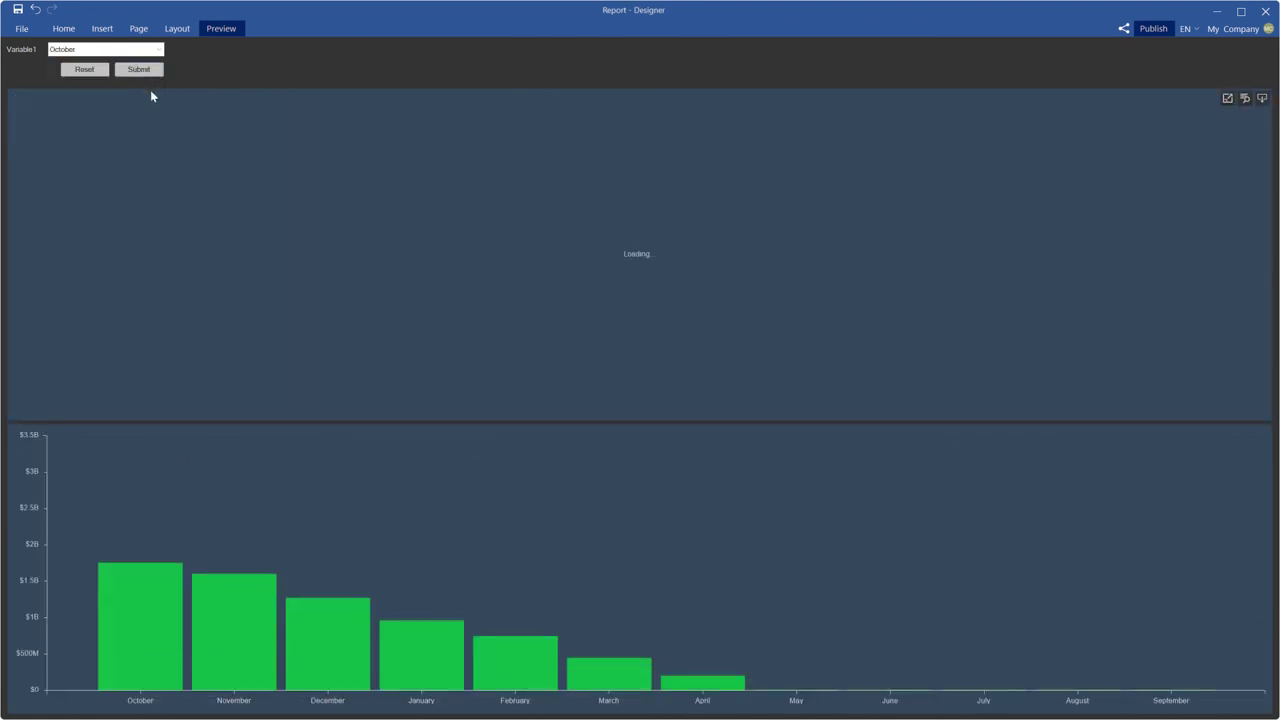